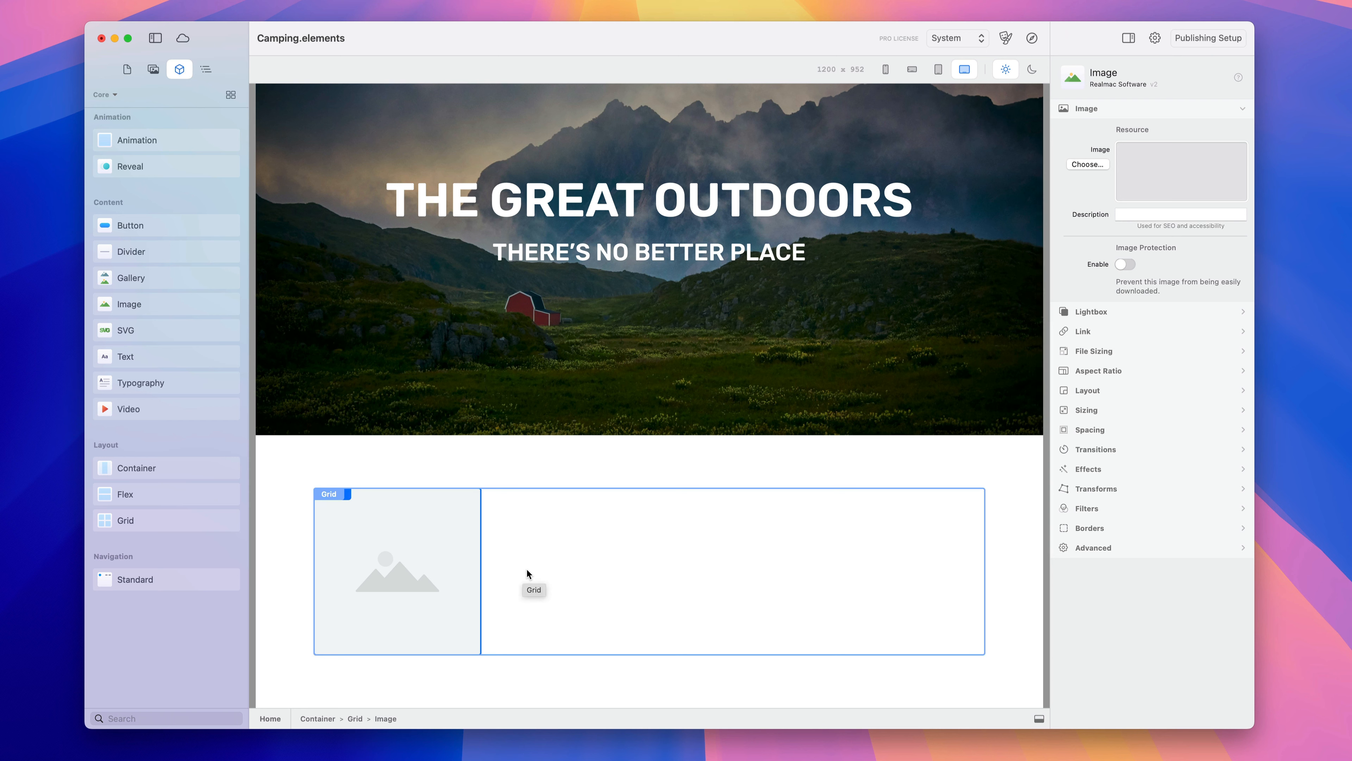
# Try a second Image component in the grid beside the first one, and delete it.
pyautogui.click(527, 578)
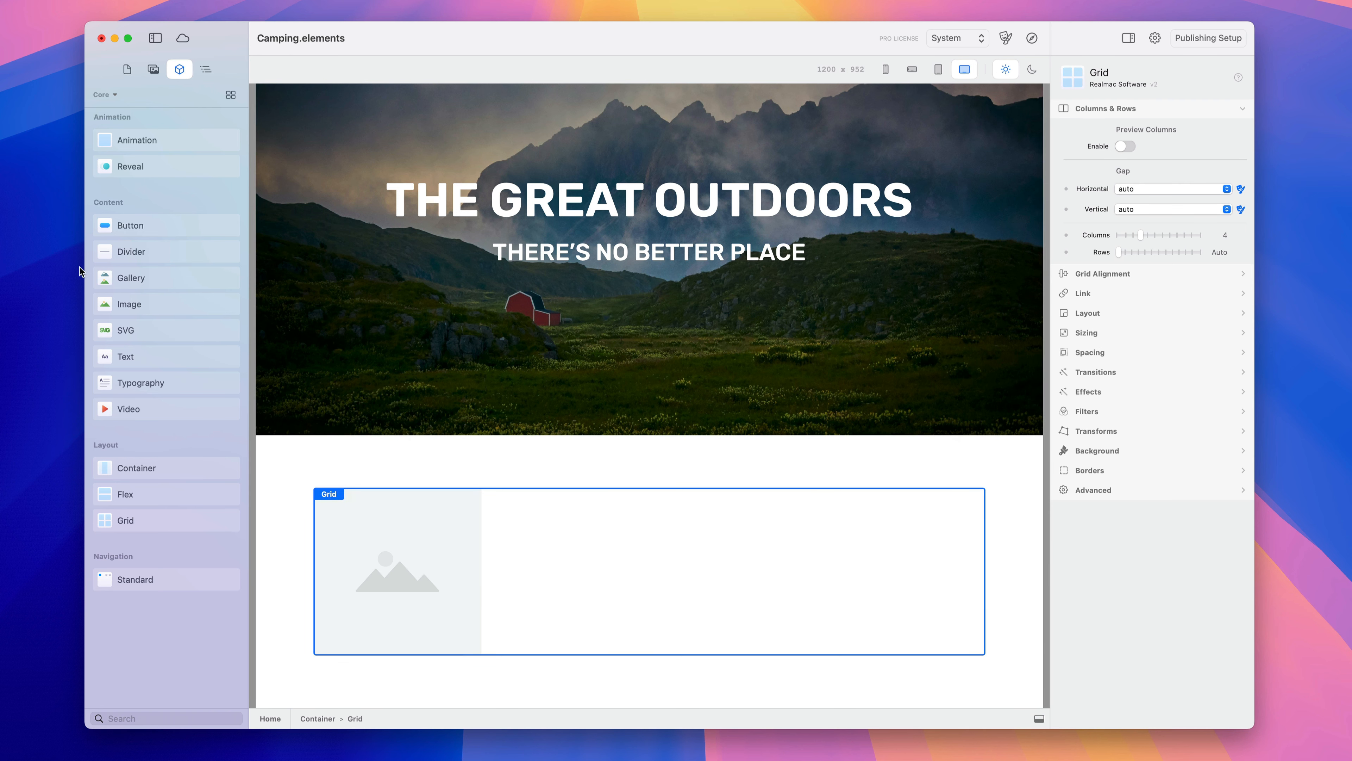
pyautogui.moveTo(128, 308); pyautogui.dragTo(511, 579)
pyautogui.click(730, 541)
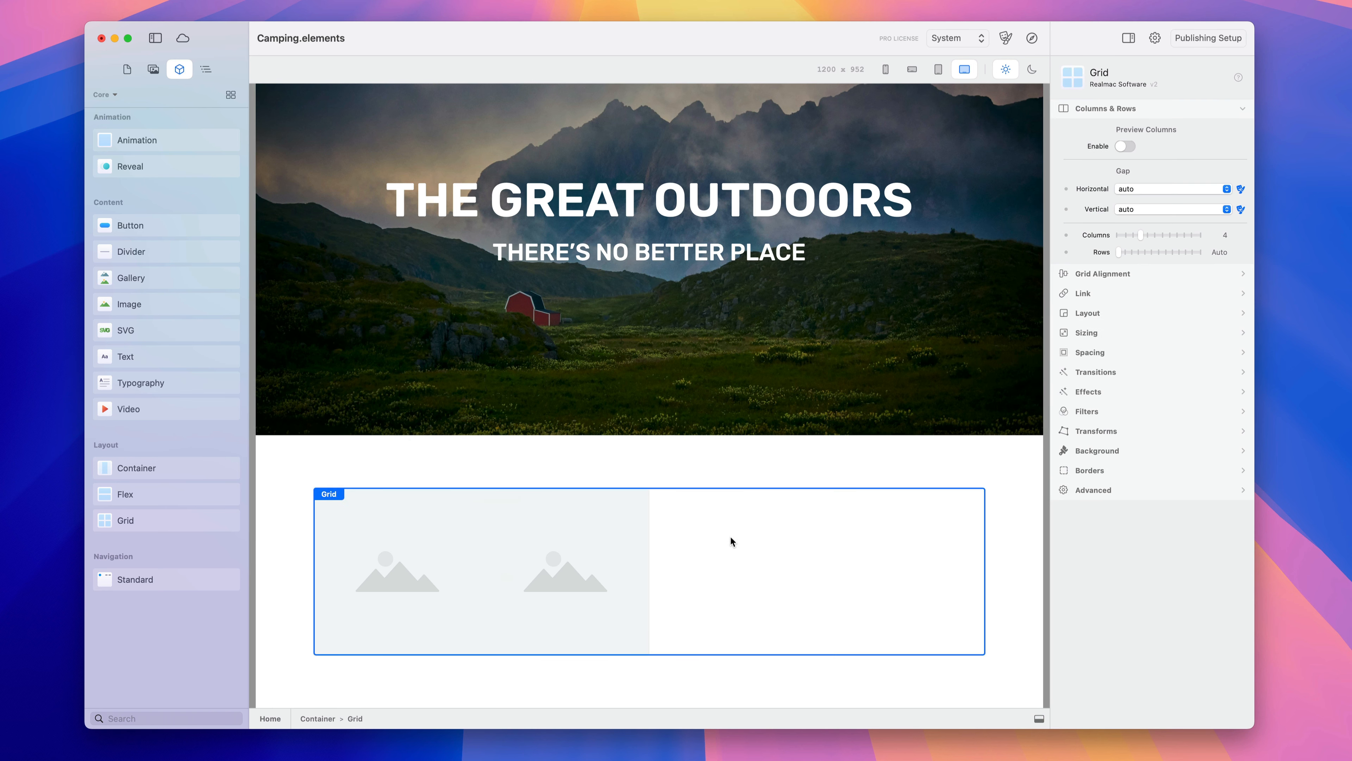
pyautogui.click(638, 529)
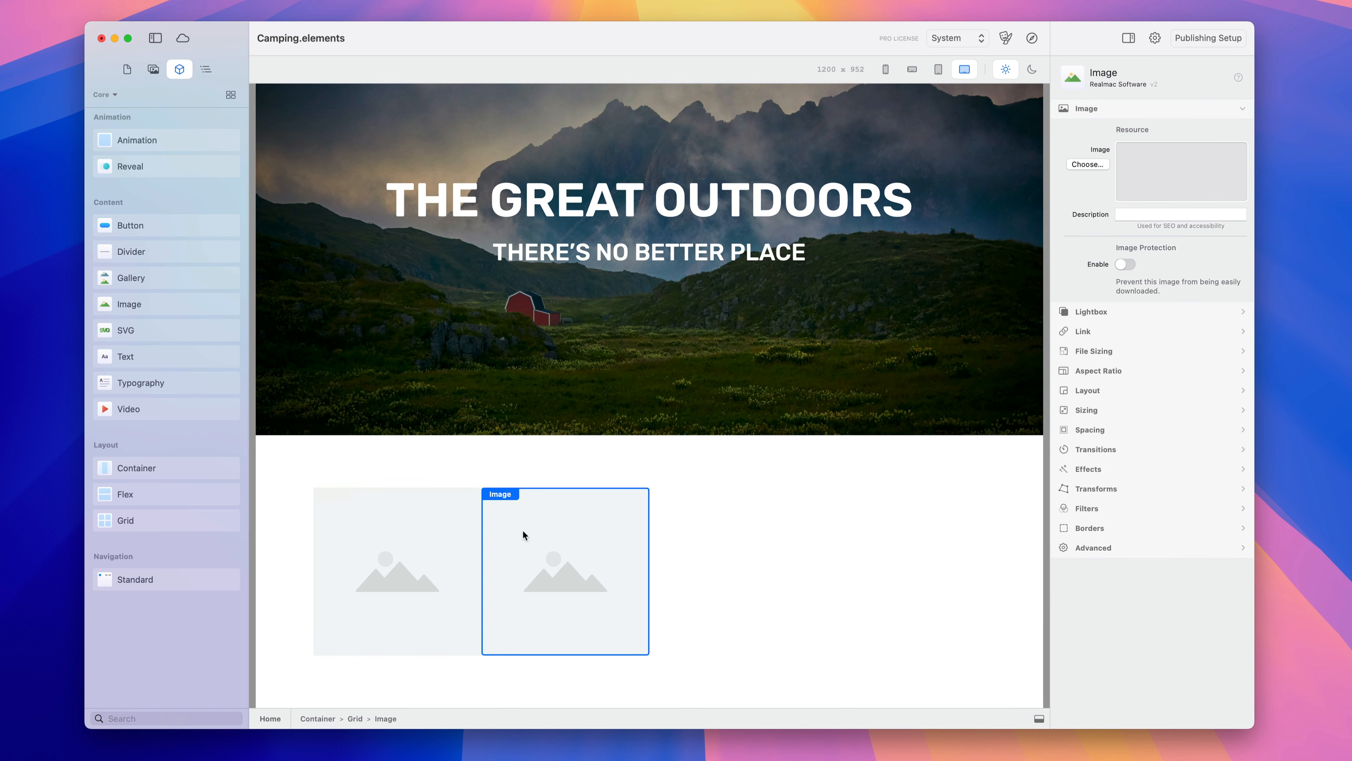
pyautogui.press('Delete')
# Add a Text component to the grid directly after the image placeholder.
pyautogui.moveTo(129, 355); pyautogui.dragTo(474, 519)
pyautogui.click(618, 469)
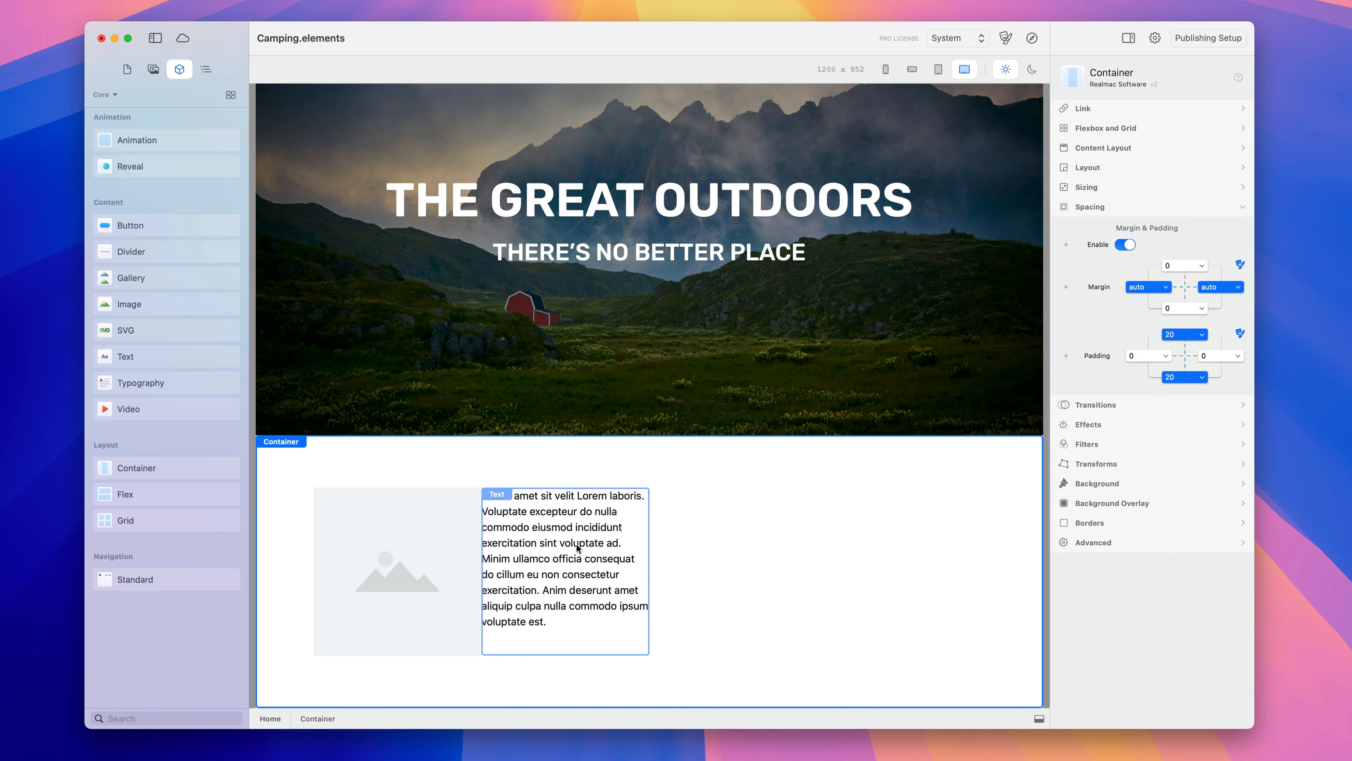
# Set the grid to 2 columns with a horizontal gap of 5.
pyautogui.click(791, 586)
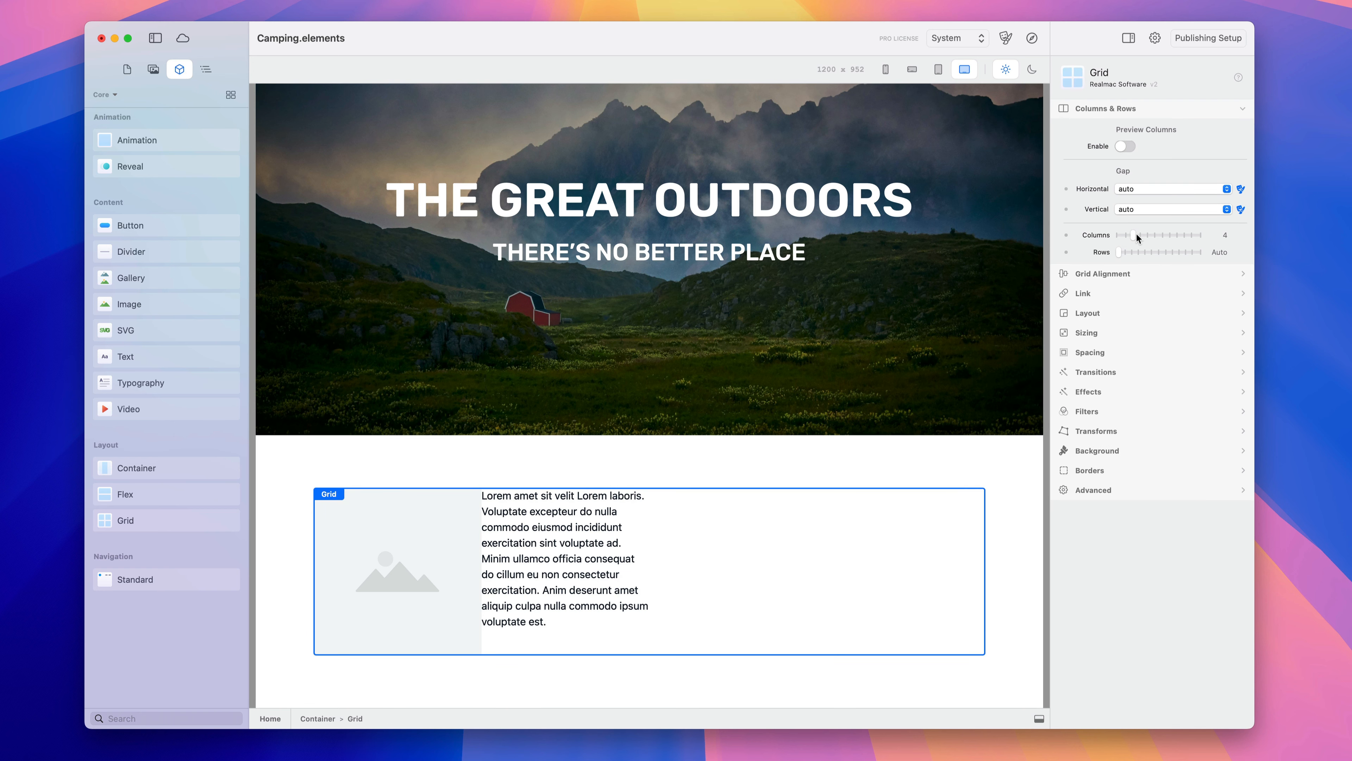
pyautogui.moveTo(1136, 235); pyautogui.dragTo(1131, 235)
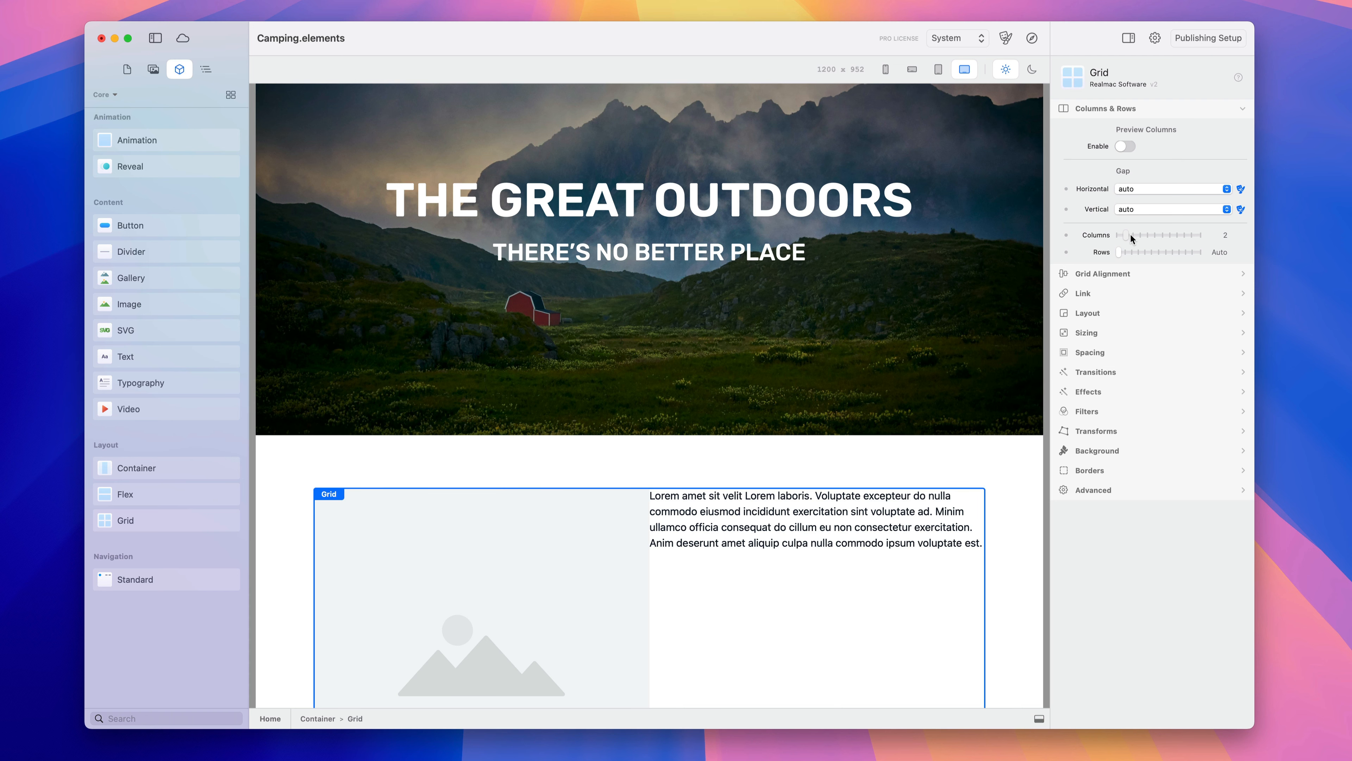
pyautogui.scroll(-3, 818, 340)
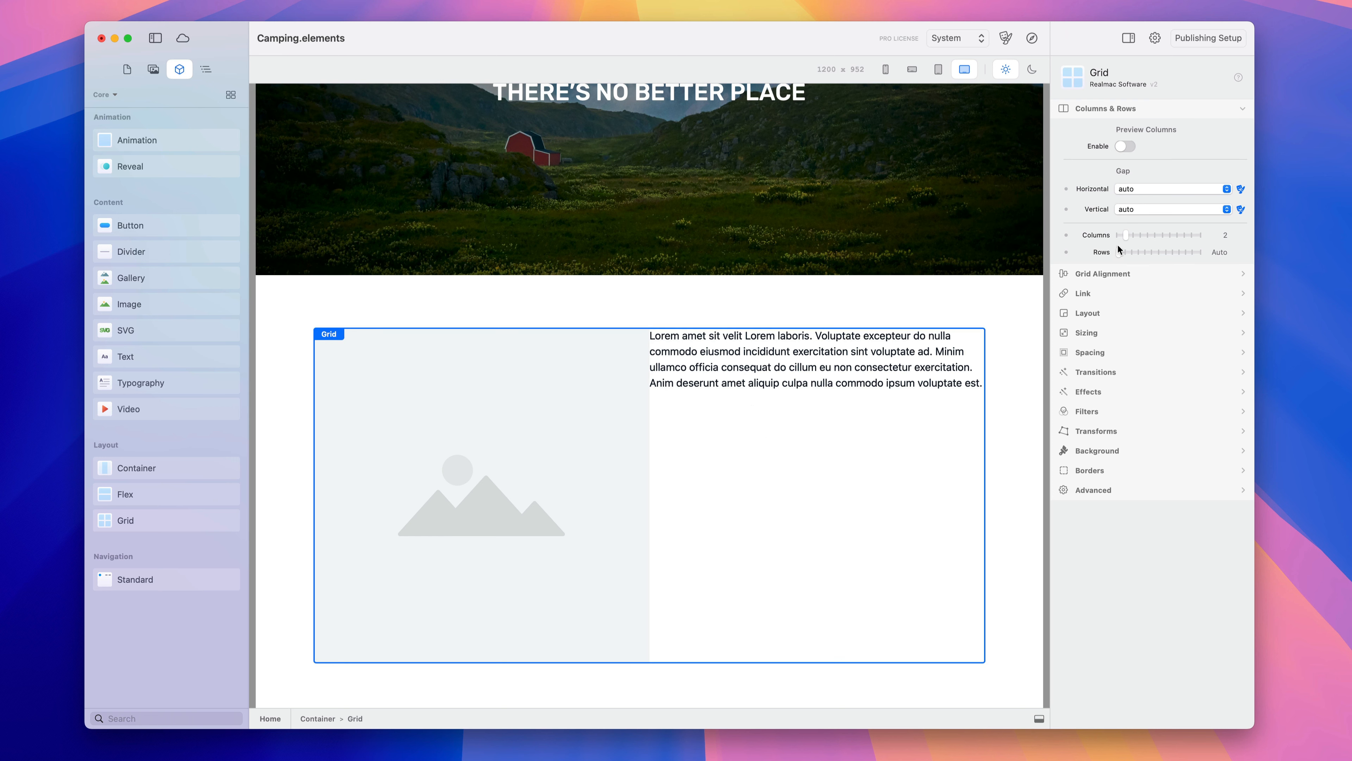
pyautogui.click(1136, 187)
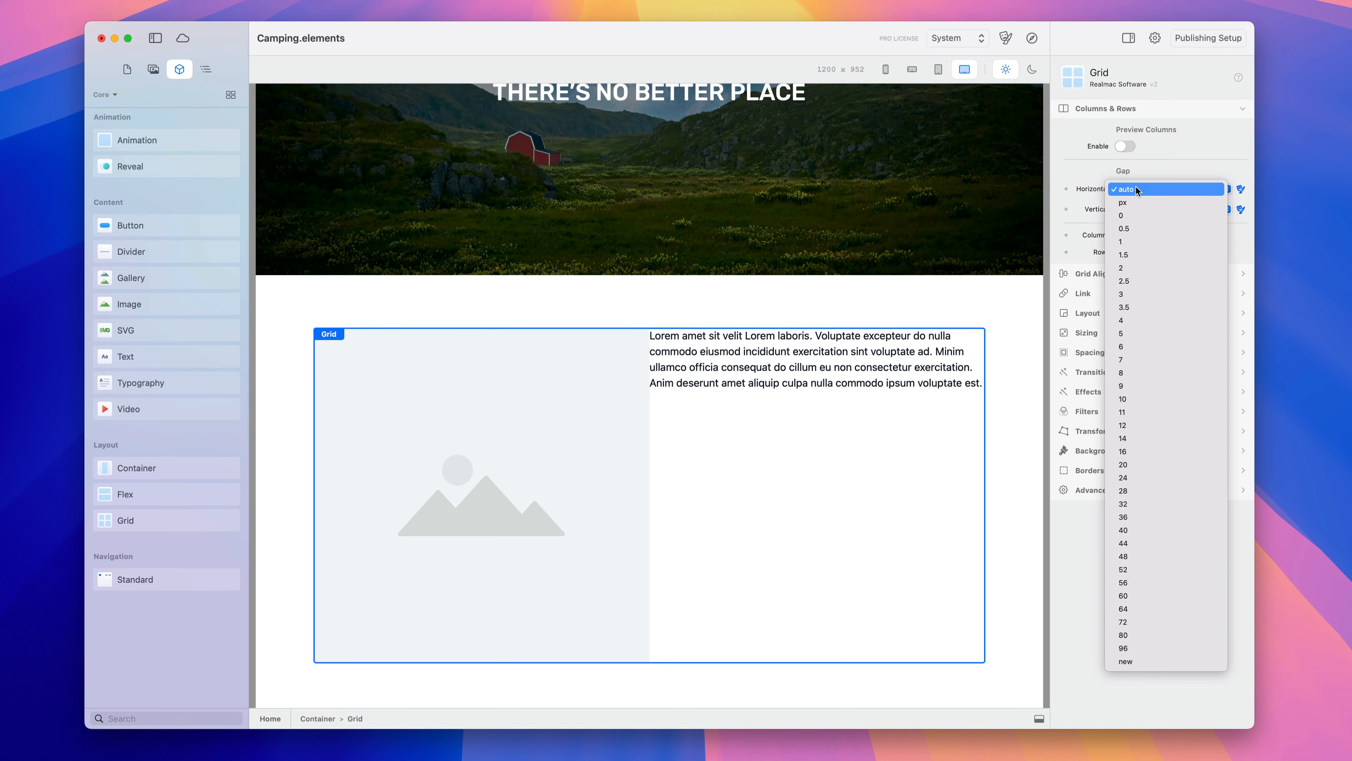
pyautogui.click(1163, 333)
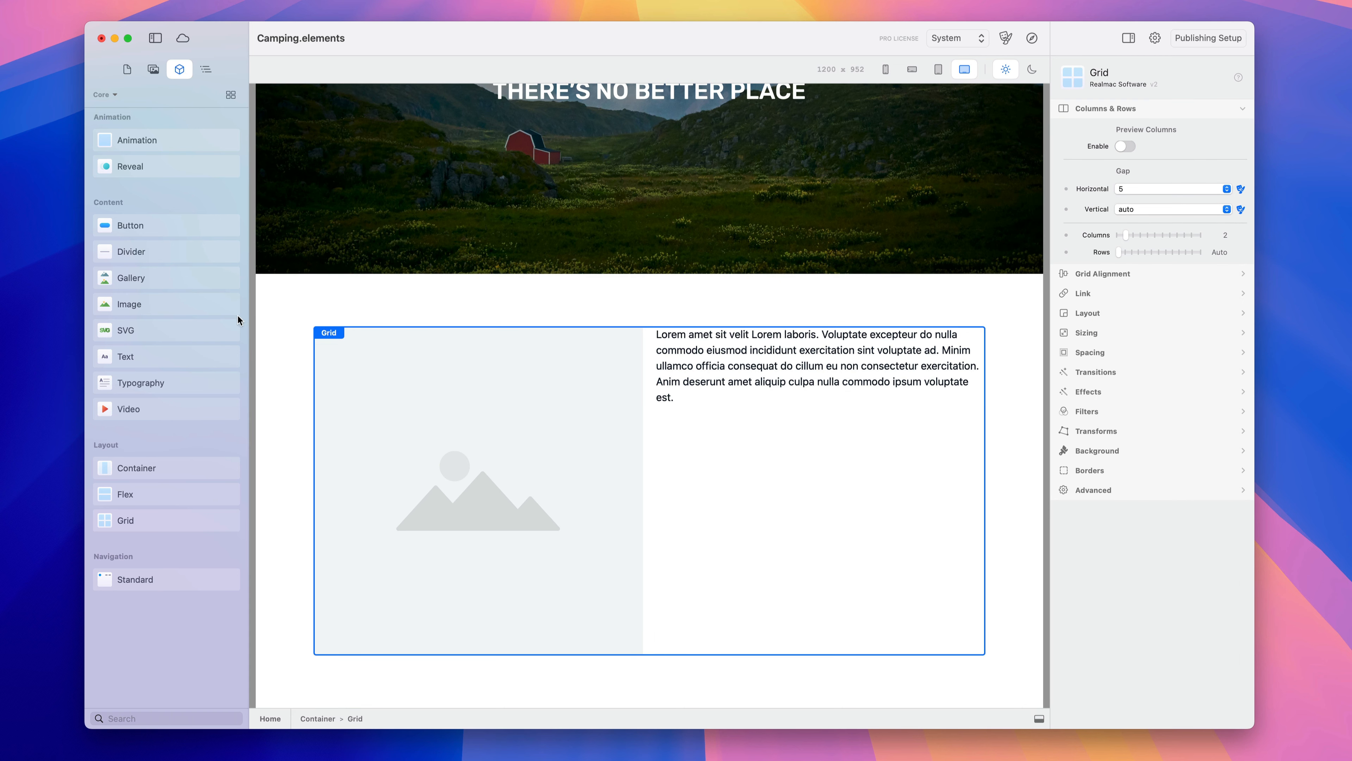
# Add another Image component between the existing image and text, and set the grid to 3 columns.
pyautogui.moveTo(203, 313); pyautogui.dragTo(646, 516)
pyautogui.scroll(-3, 781, 565)
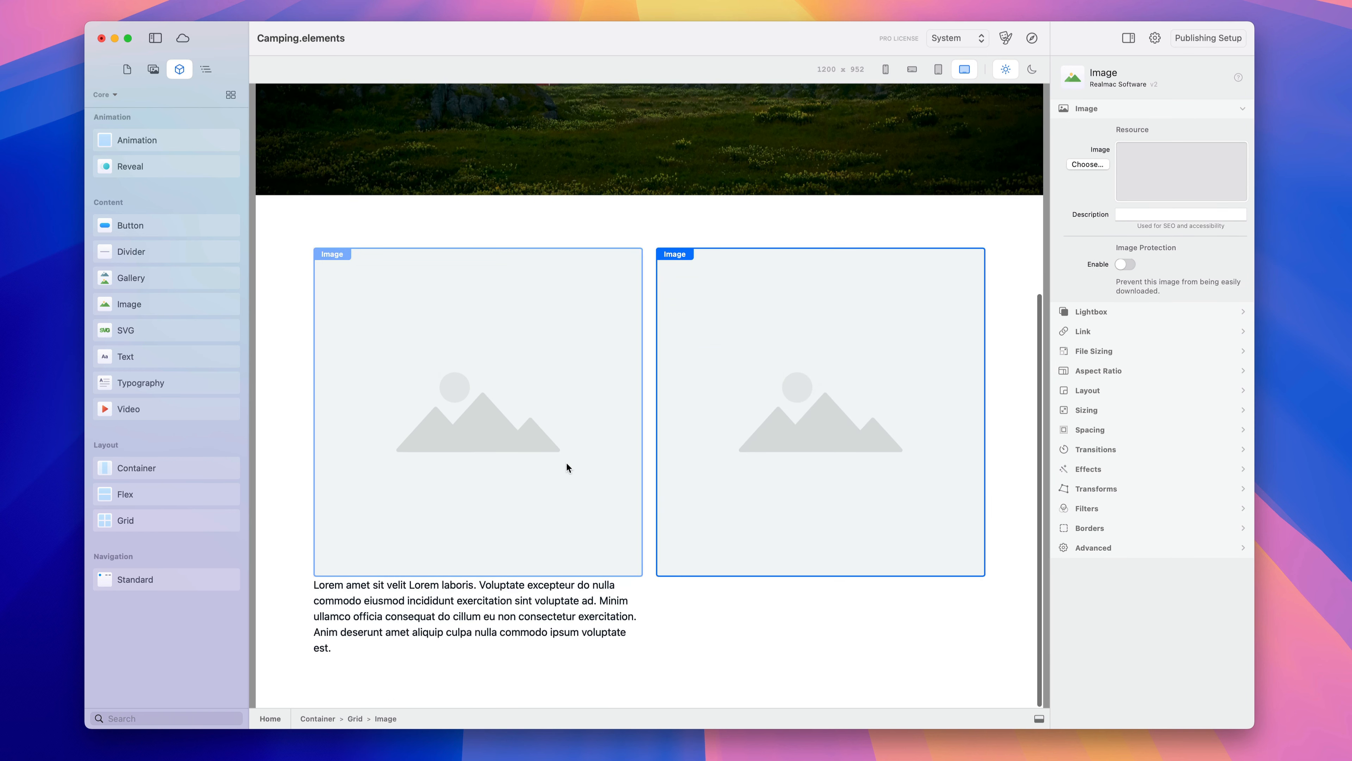
pyautogui.click(650, 334)
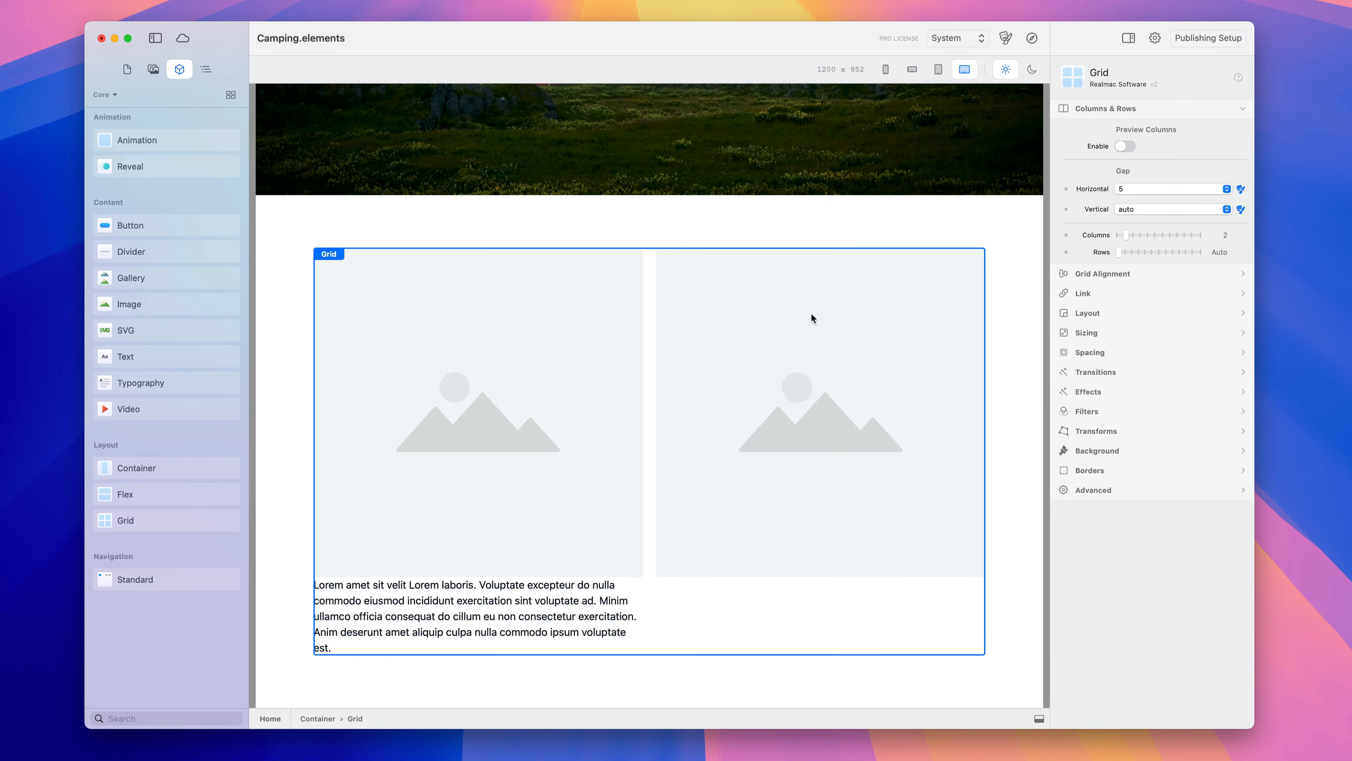
pyautogui.click(1131, 236)
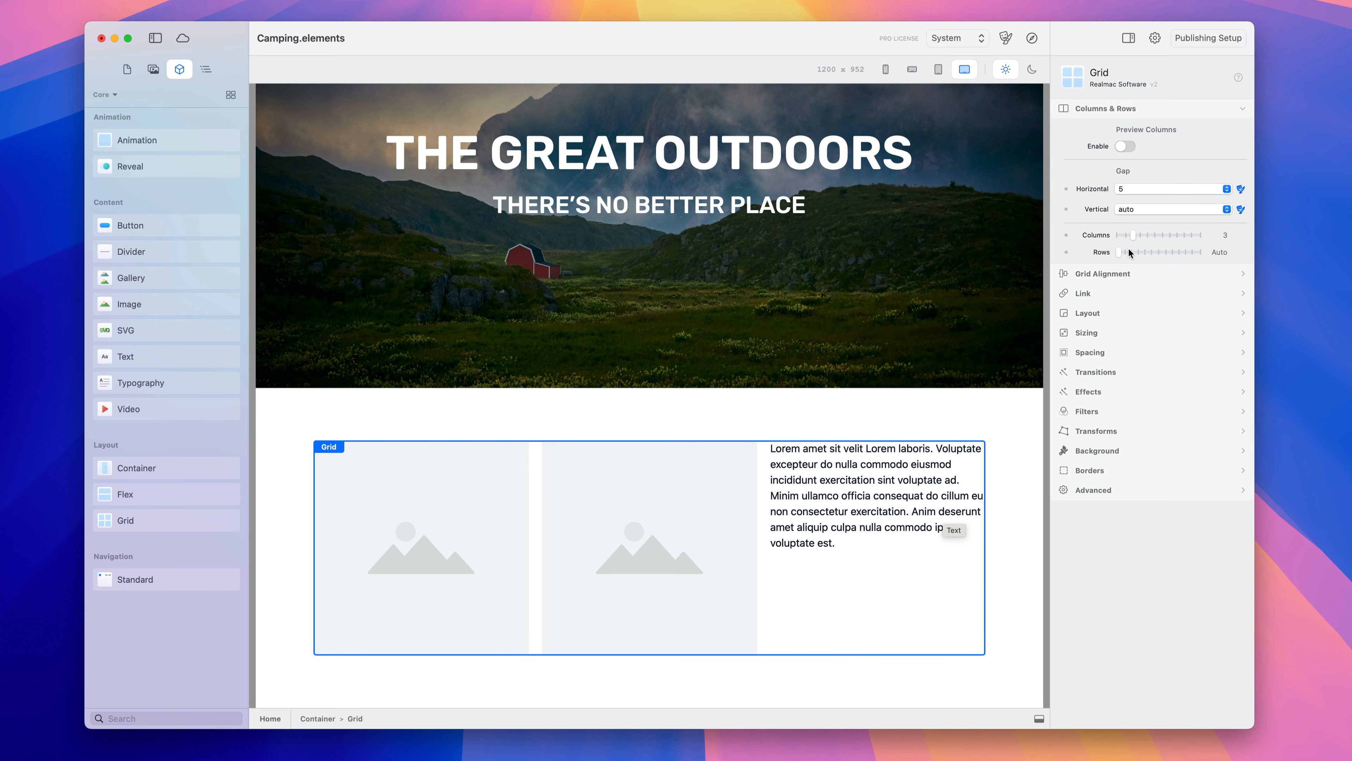
pyautogui.moveTo(1139, 241); pyautogui.dragTo(1136, 238)
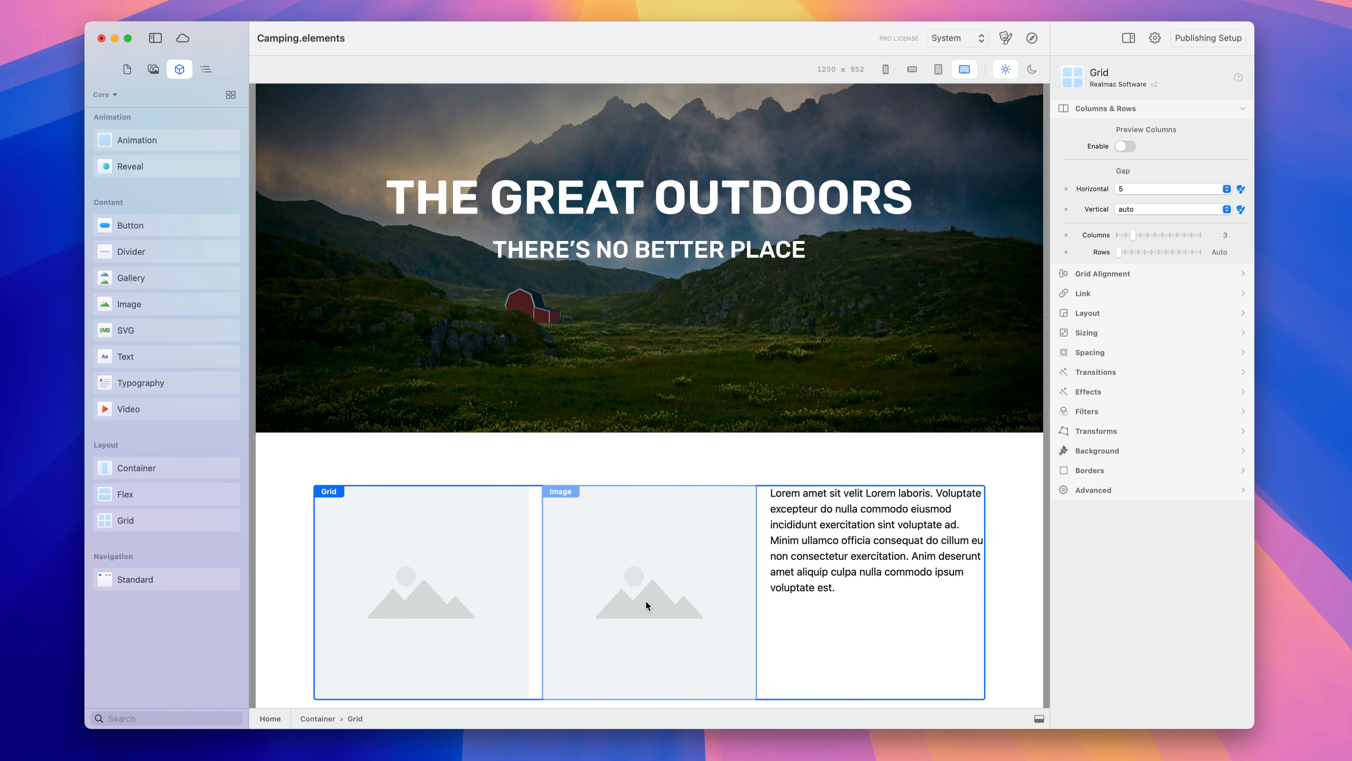
pyautogui.scroll(-2, 838, 531)
pyautogui.scroll(-1, 839, 530)
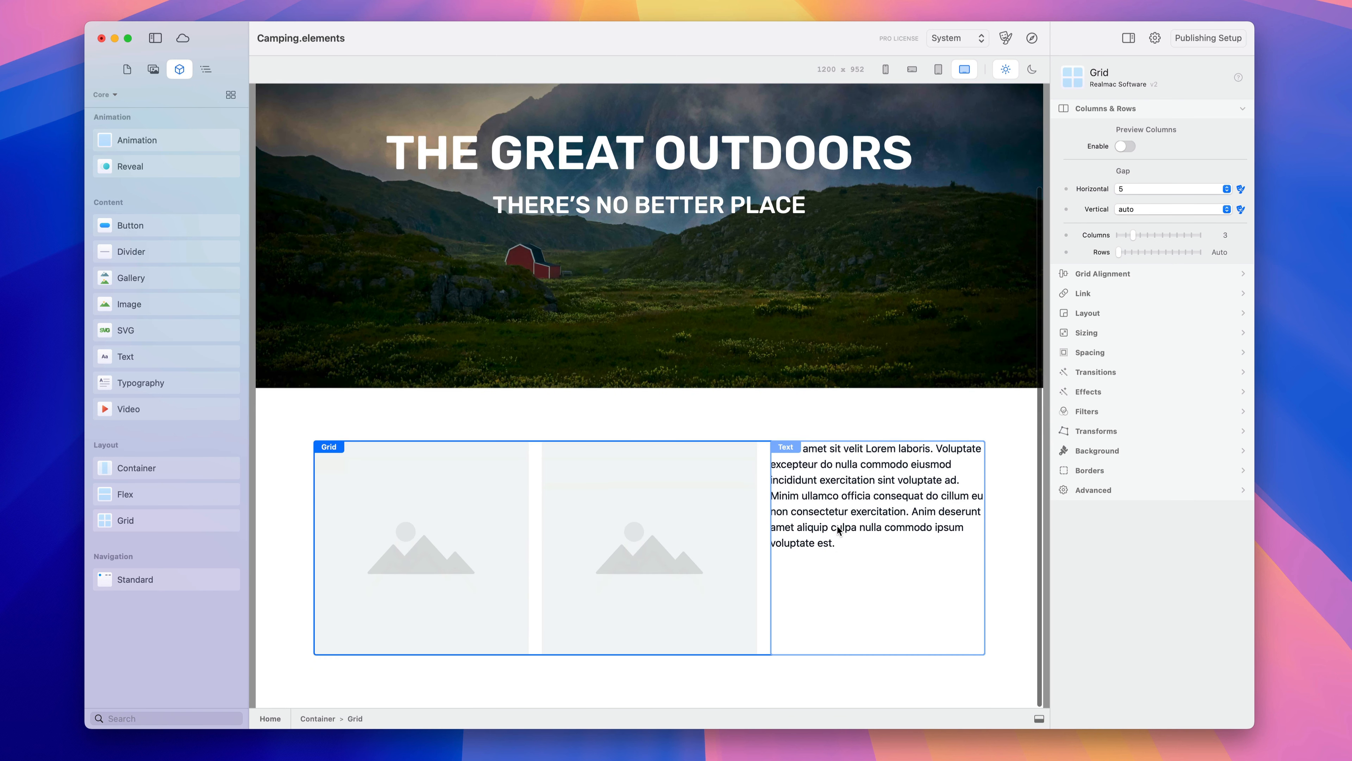
# Try different orders of the grid's three items, ending with the text between the two images.
pyautogui.click(206, 69)
pyautogui.moveTo(144, 282); pyautogui.dragTo(111, 255)
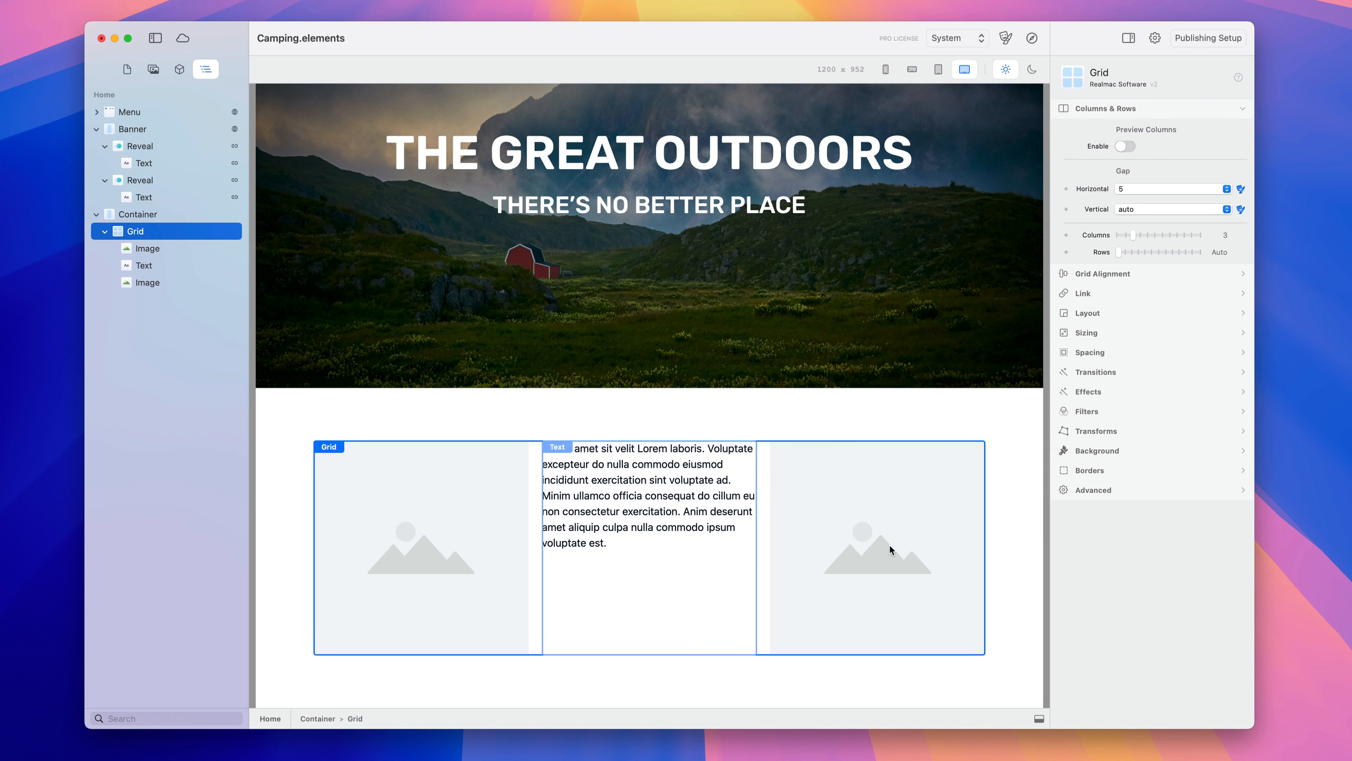
pyautogui.moveTo(891, 553); pyautogui.dragTo(568, 520)
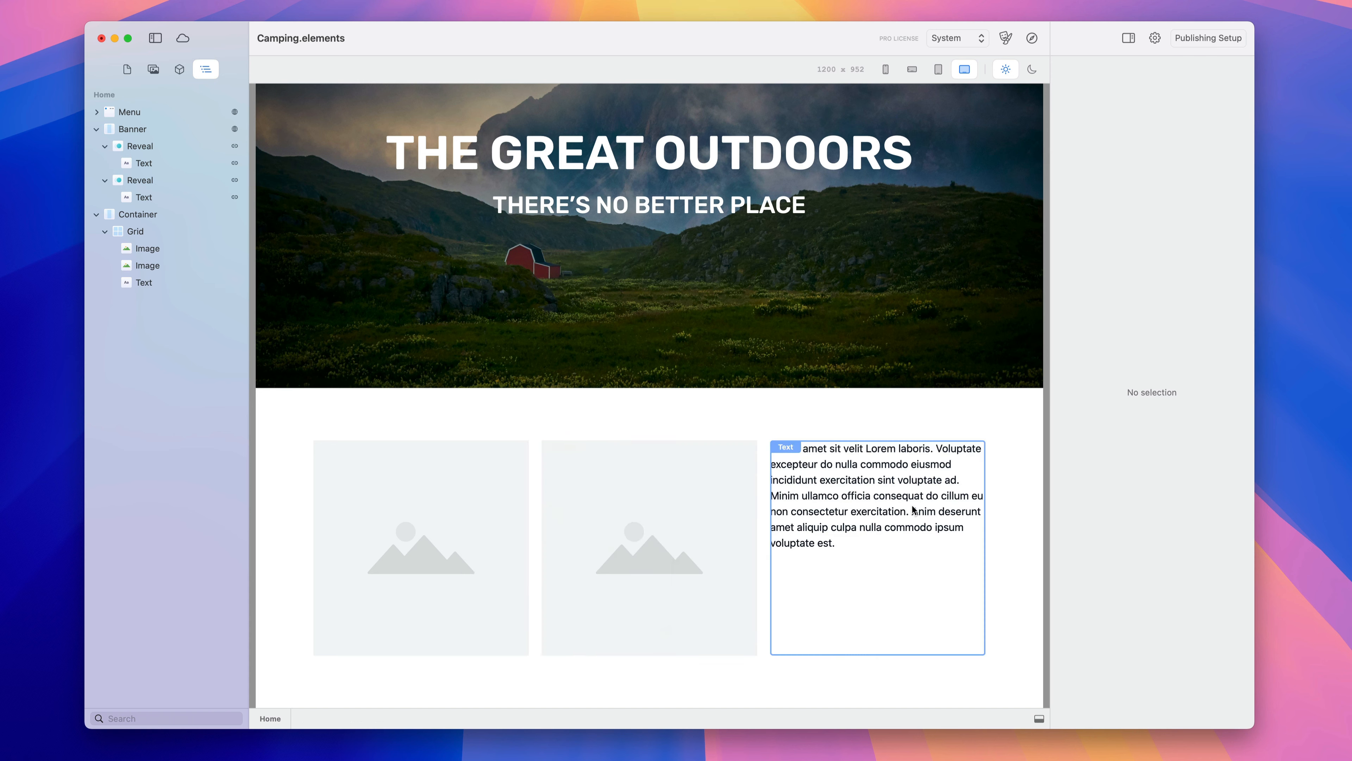
pyautogui.moveTo(913, 510); pyautogui.dragTo(535, 493)
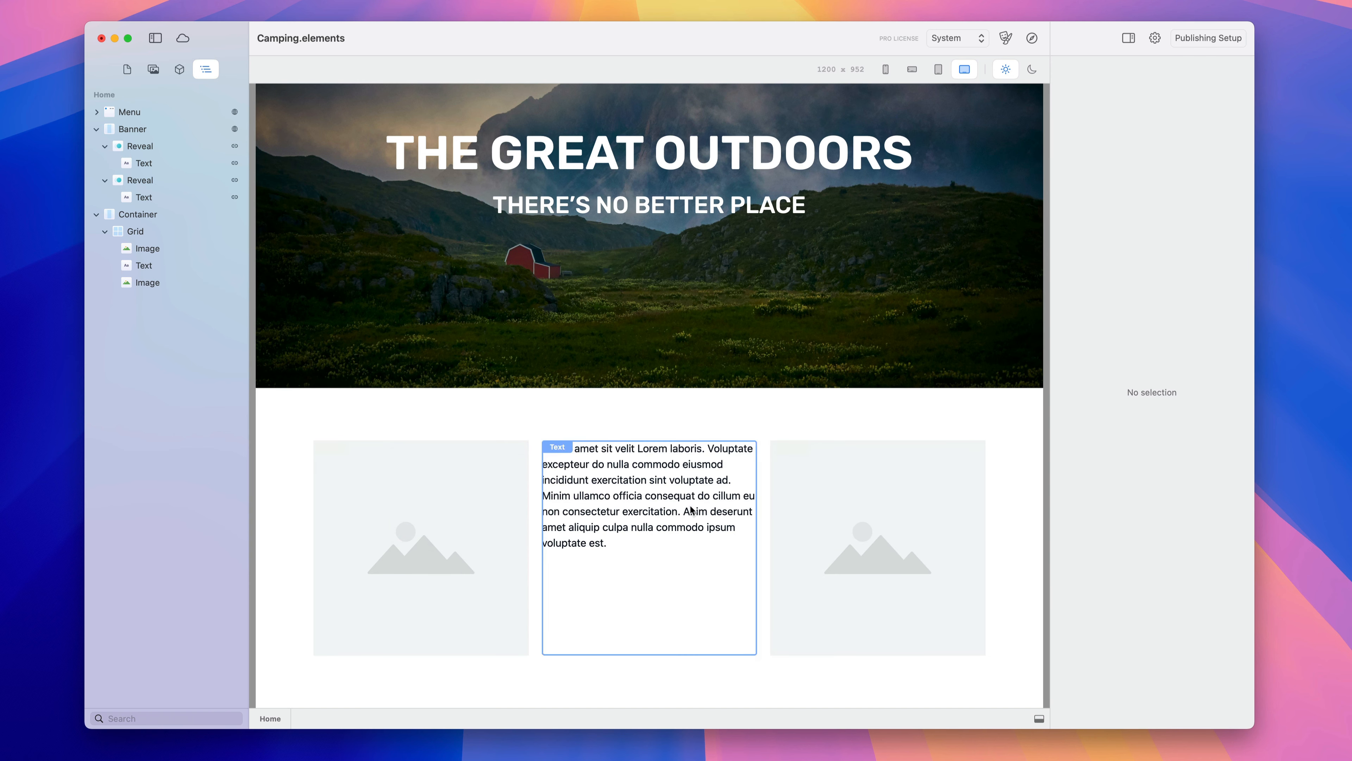
pyautogui.moveTo(691, 510); pyautogui.dragTo(293, 505)
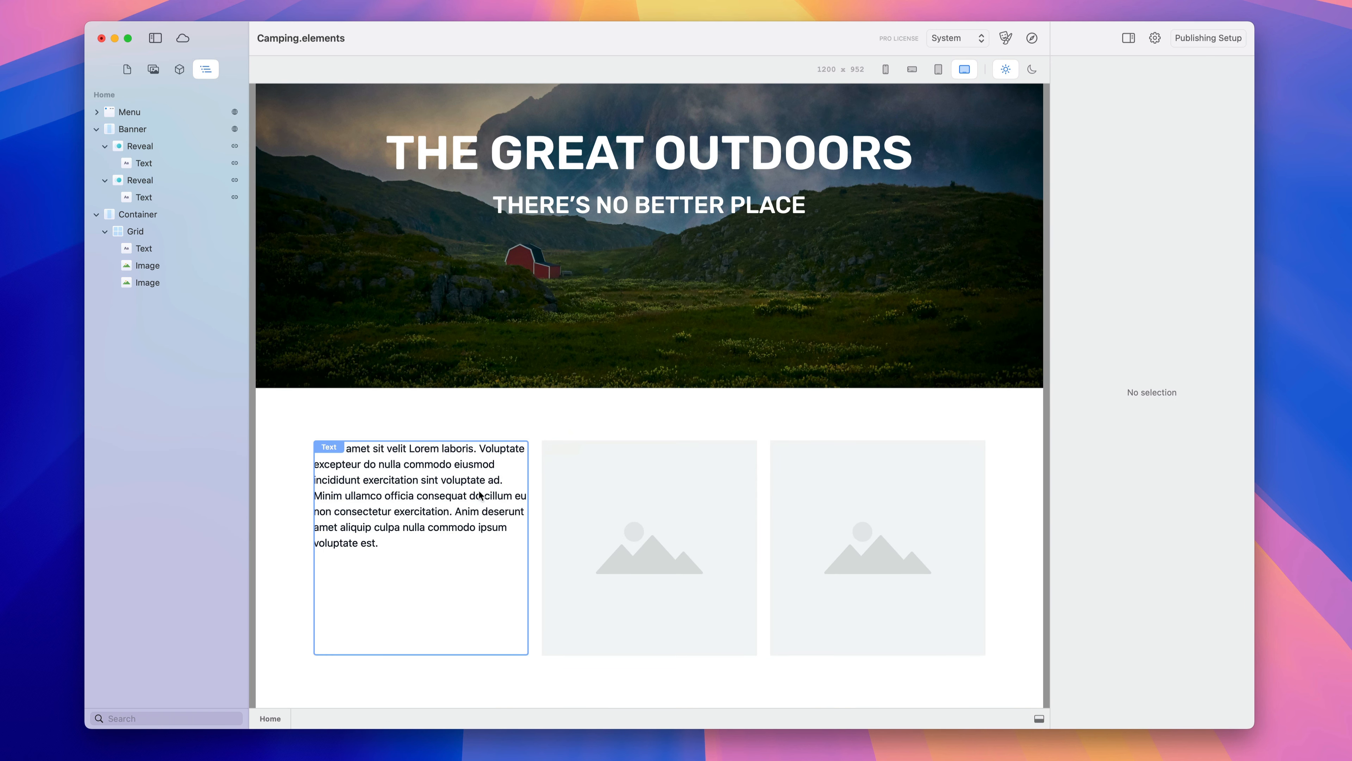
pyautogui.moveTo(479, 495); pyautogui.dragTo(749, 519)
# Fill the grid's first image placeholder with car-illustration.png from the project resources.
pyautogui.click(449, 492)
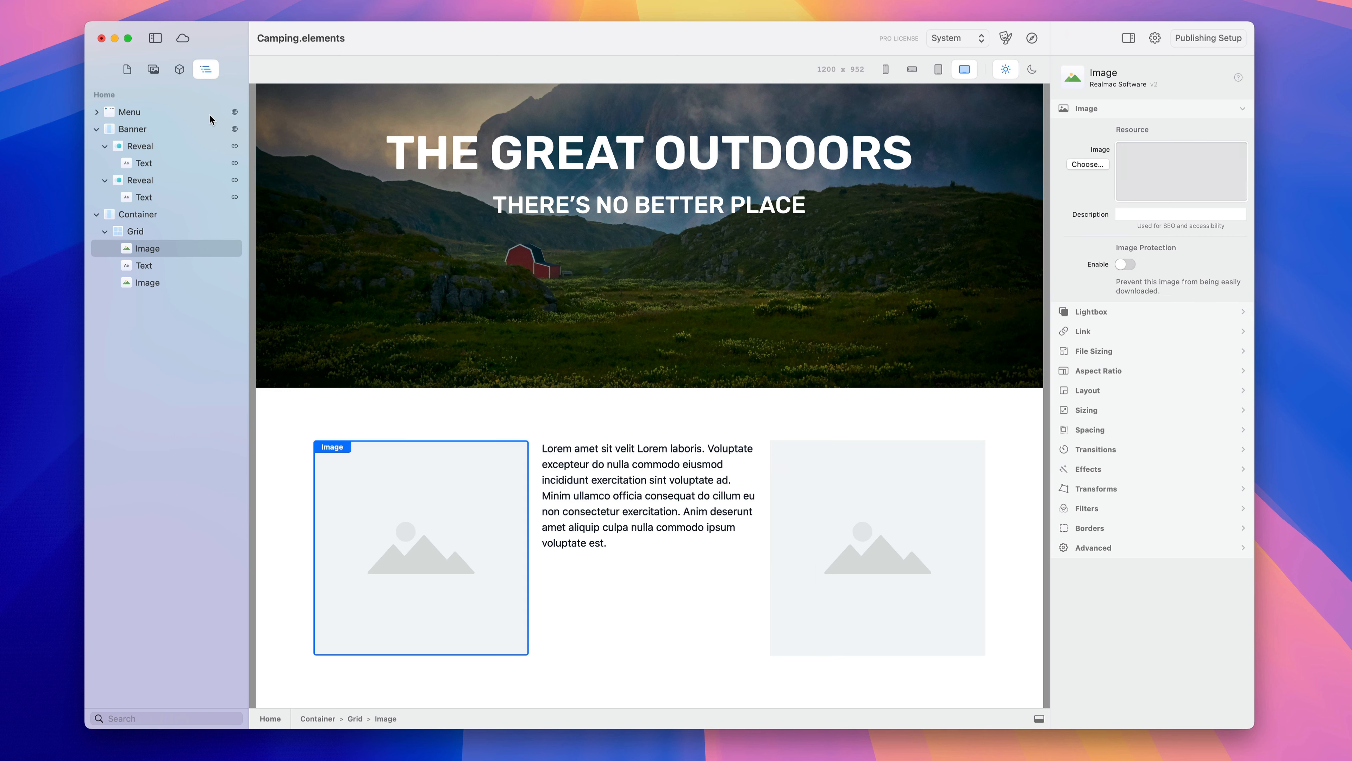
pyautogui.click(153, 70)
pyautogui.moveTo(143, 153); pyautogui.dragTo(434, 510)
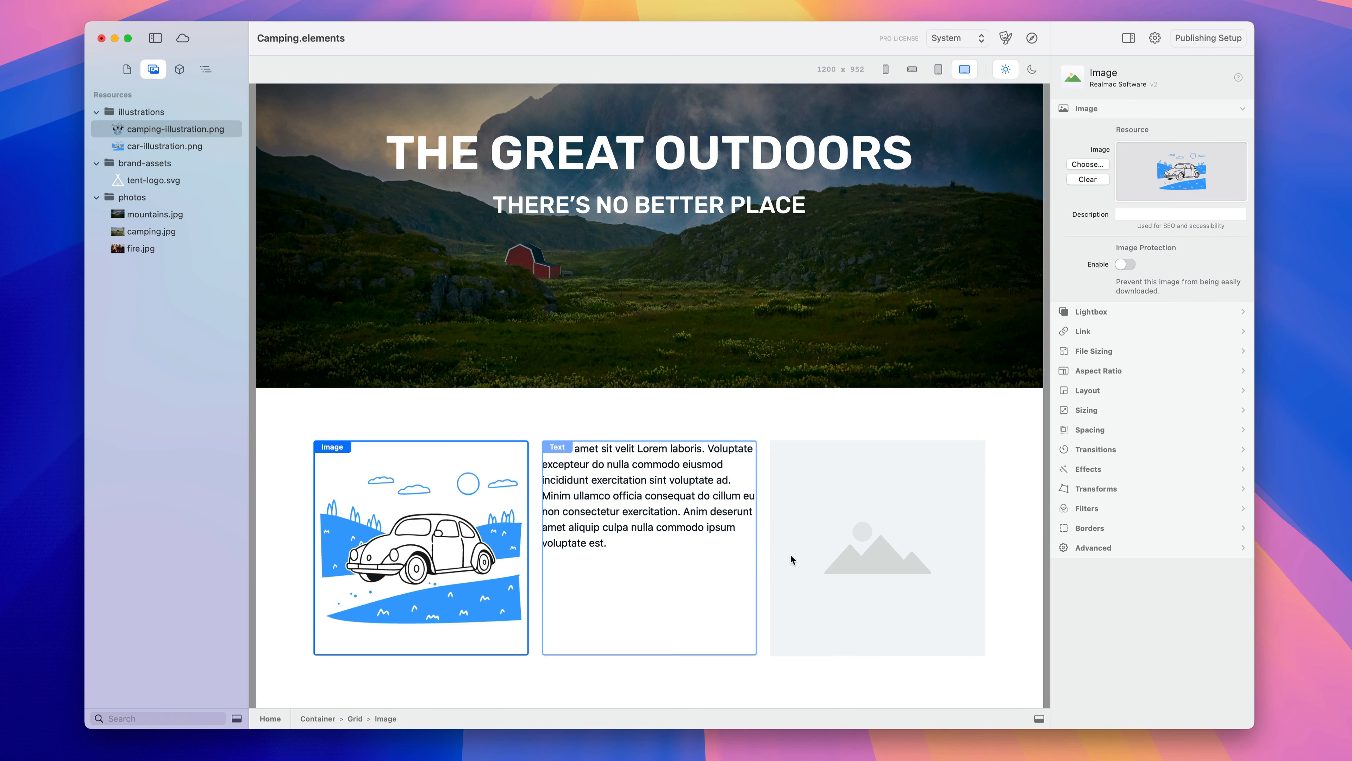
# Delete the empty image placeholder after the text and set the grid to 2 columns.
pyautogui.click(825, 550)
pyautogui.press('Delete')
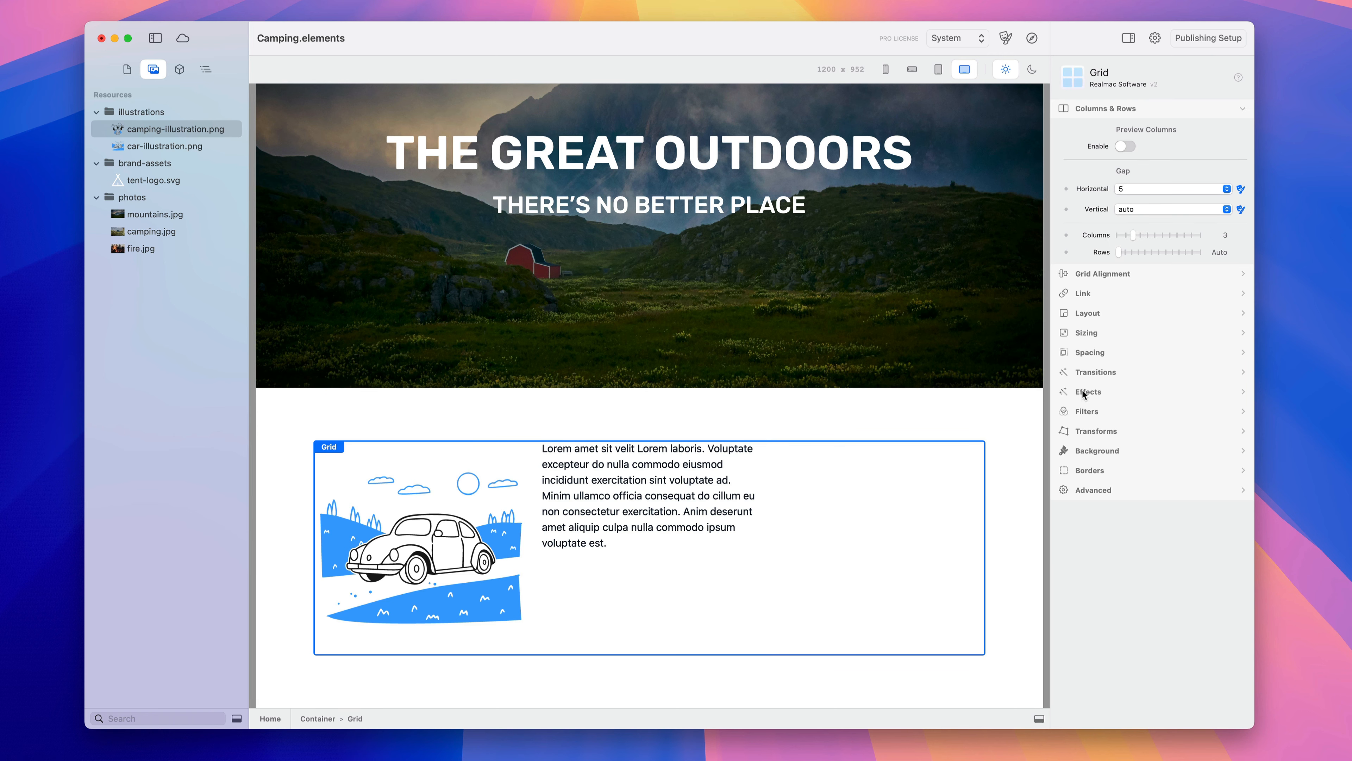
pyautogui.moveTo(1133, 236); pyautogui.dragTo(1125, 236)
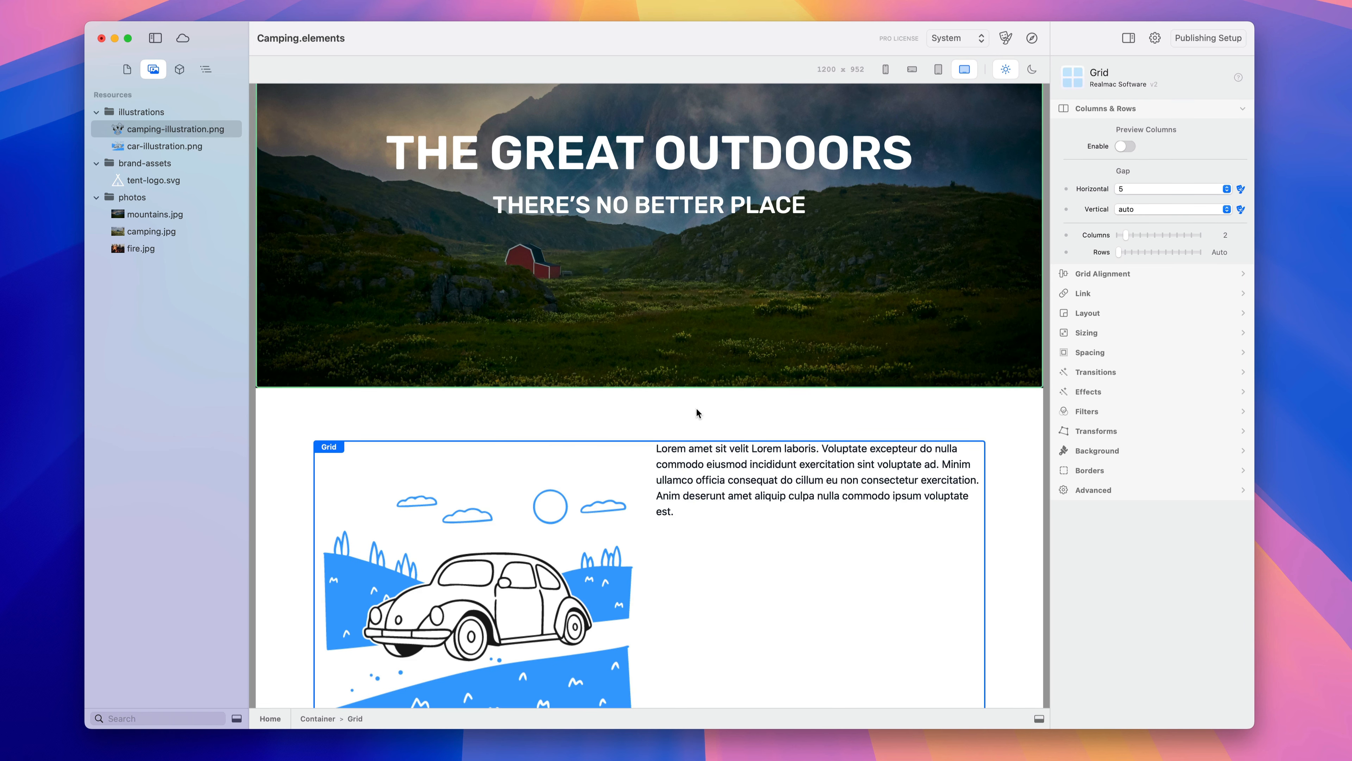
pyautogui.scroll(-3, 697, 408)
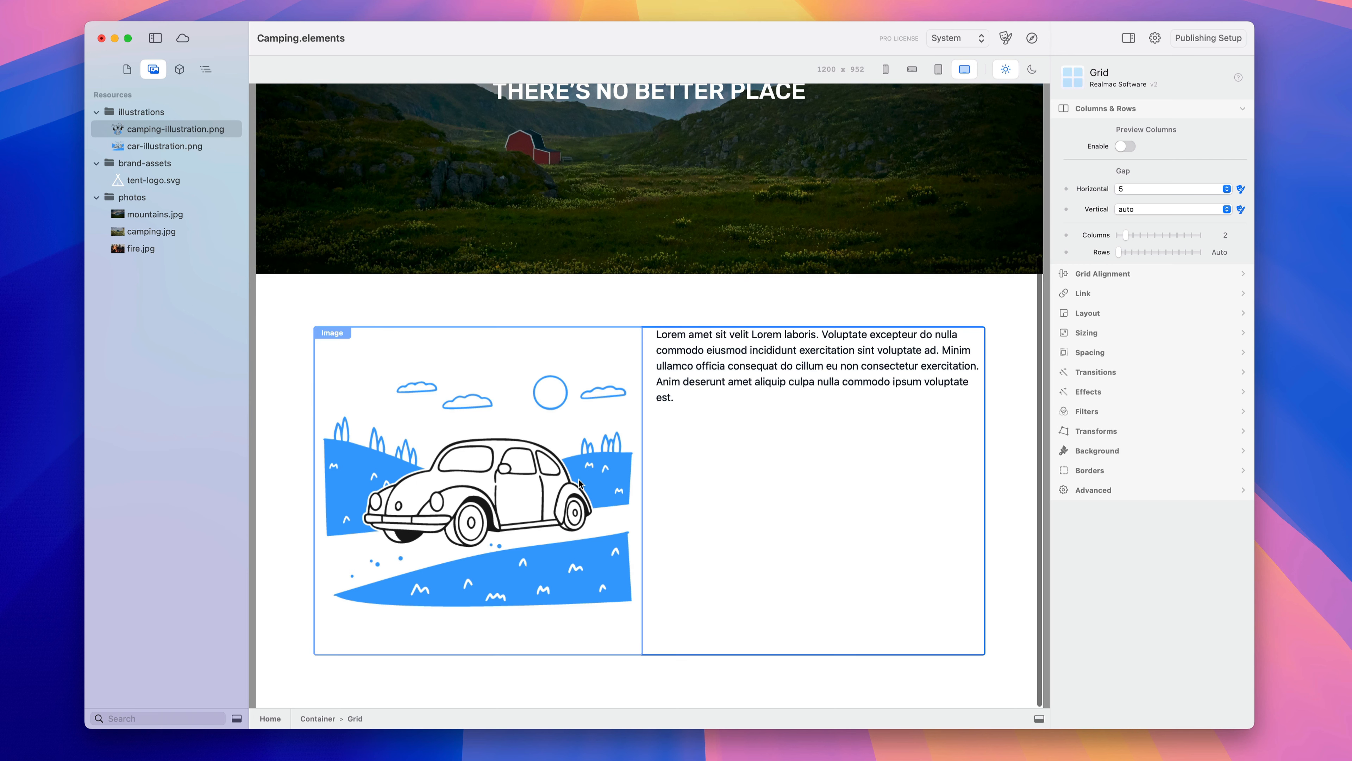
# Insert a Container between the car image and the text, acting as a Grid Item that spans 1 column.
pyautogui.click(180, 69)
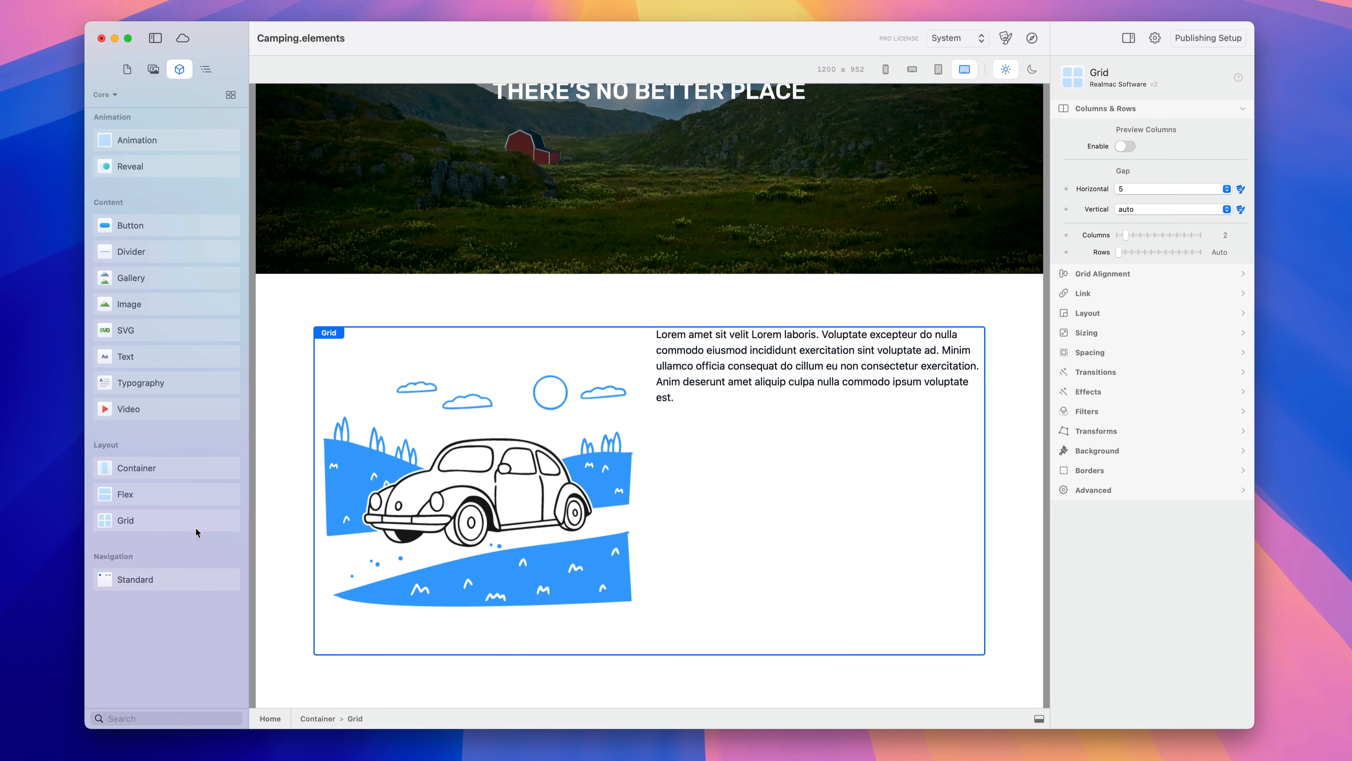
pyautogui.moveTo(153, 468); pyautogui.dragTo(602, 437)
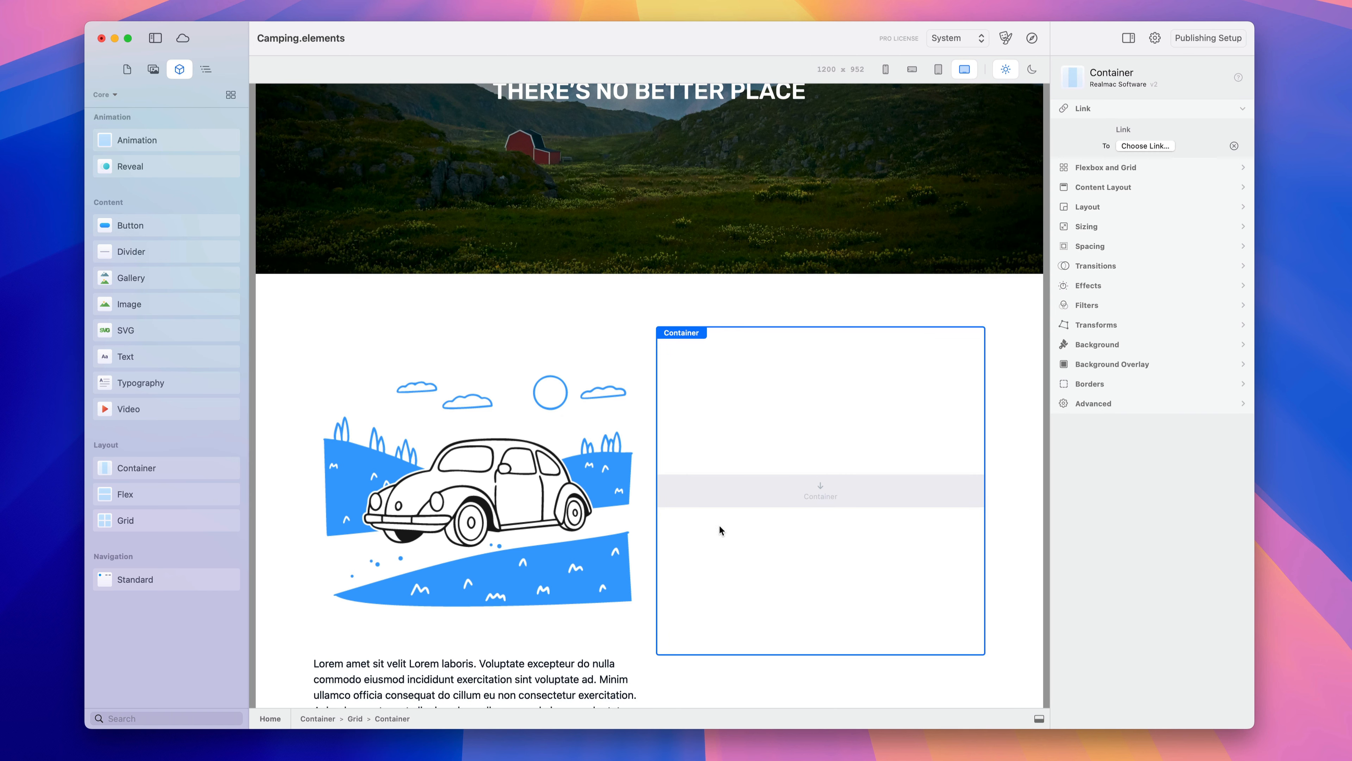
pyautogui.click(1106, 170)
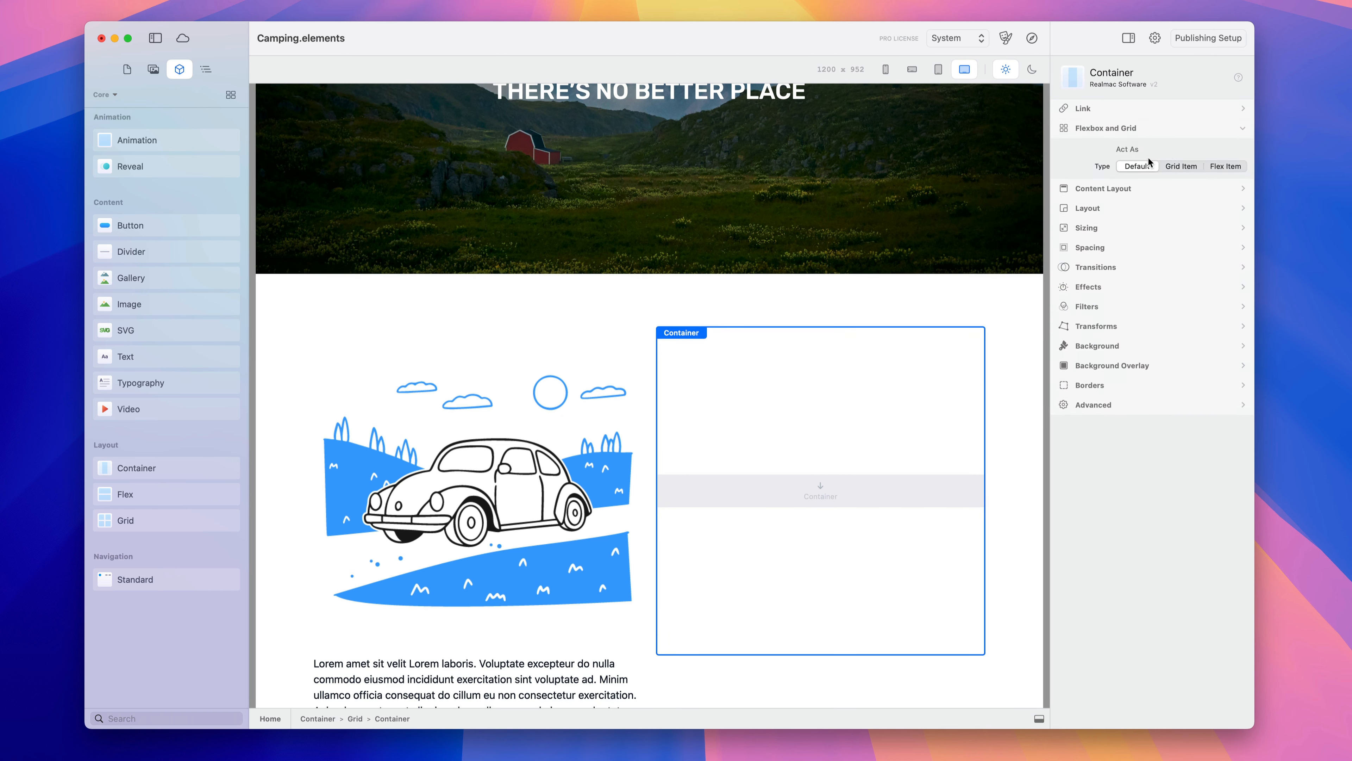
pyautogui.click(1182, 166)
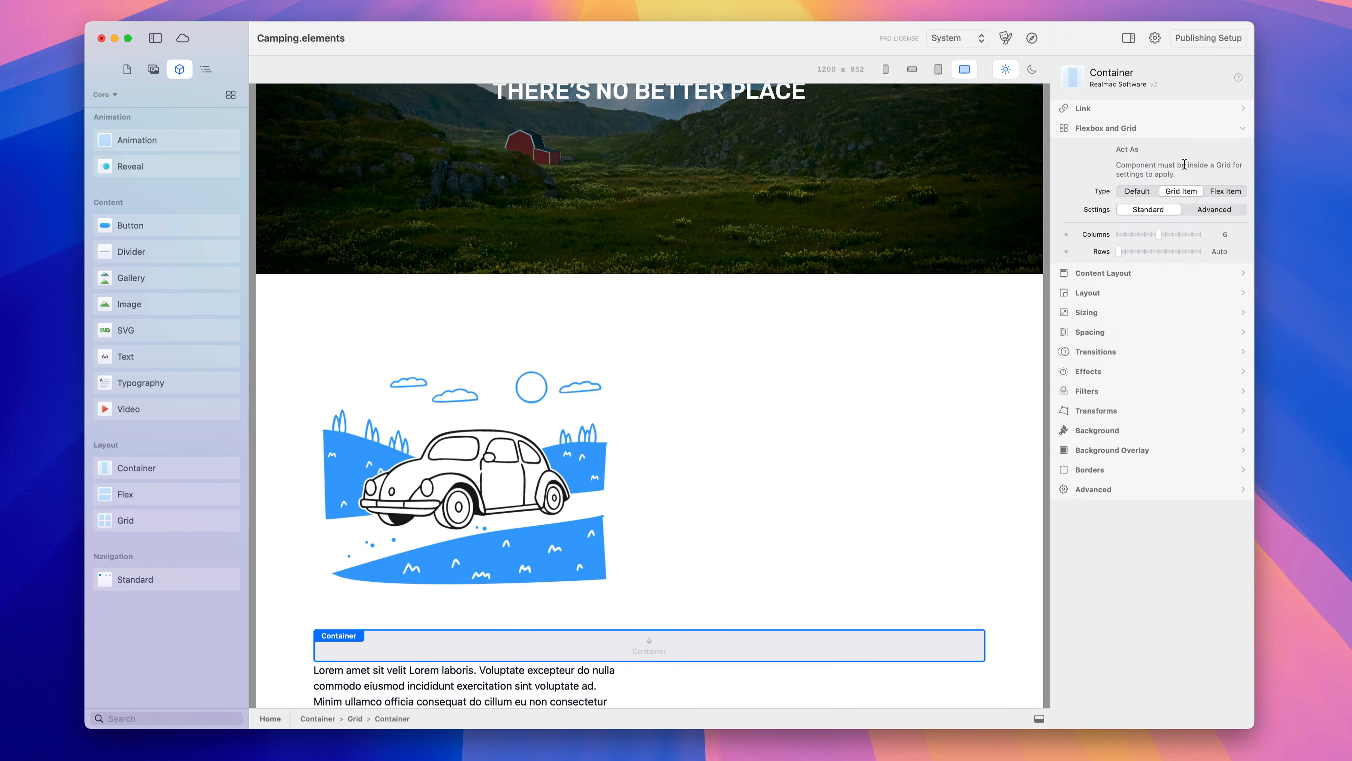
pyautogui.moveTo(1158, 236); pyautogui.dragTo(1126, 237)
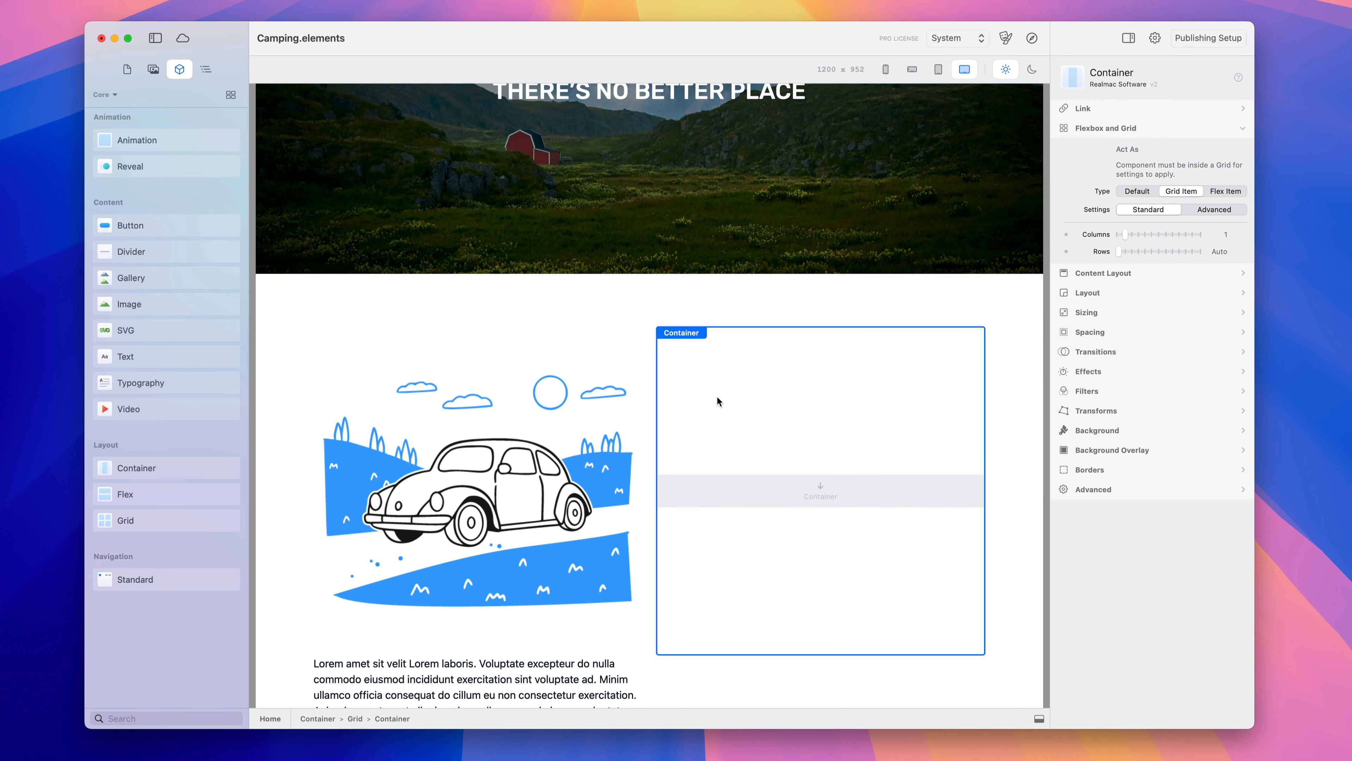
# Set the parent grid of the car image and container to 4 columns.
pyautogui.click(206, 69)
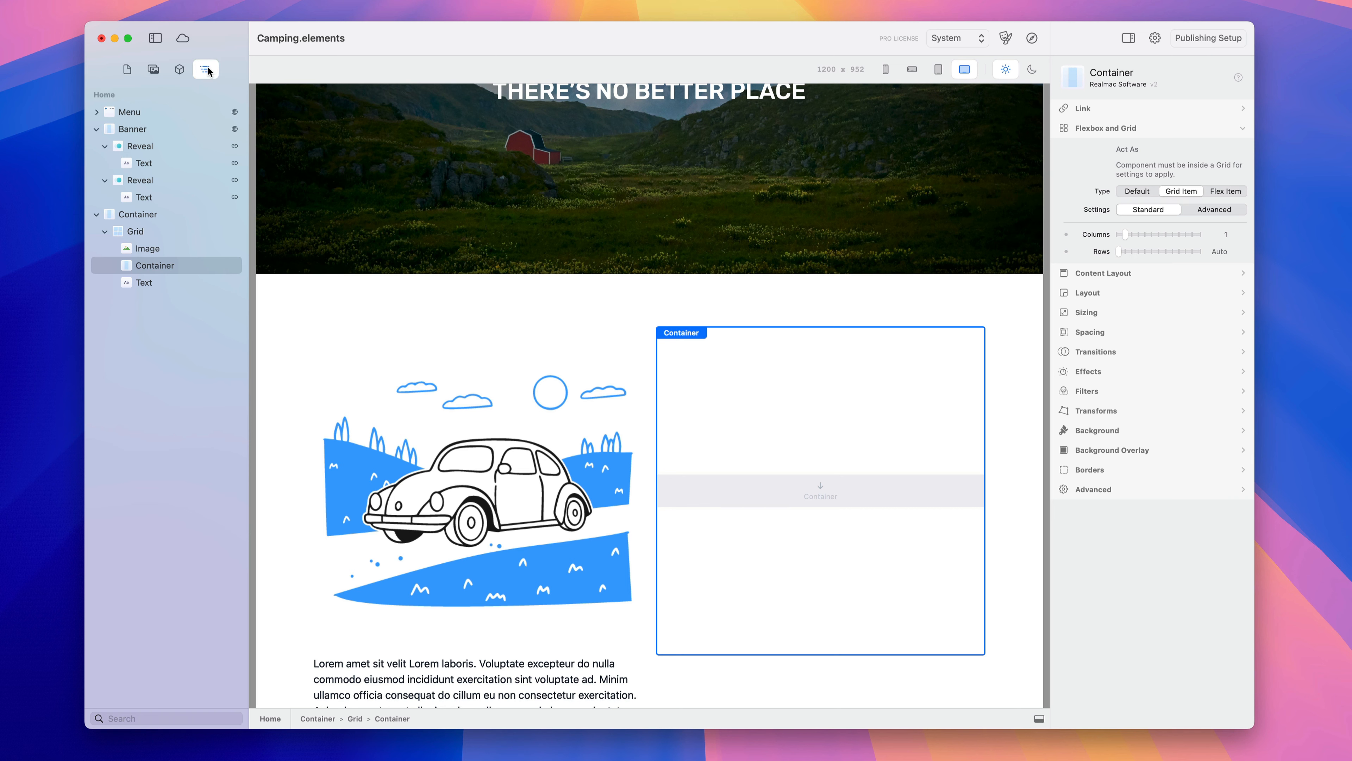
pyautogui.click(147, 232)
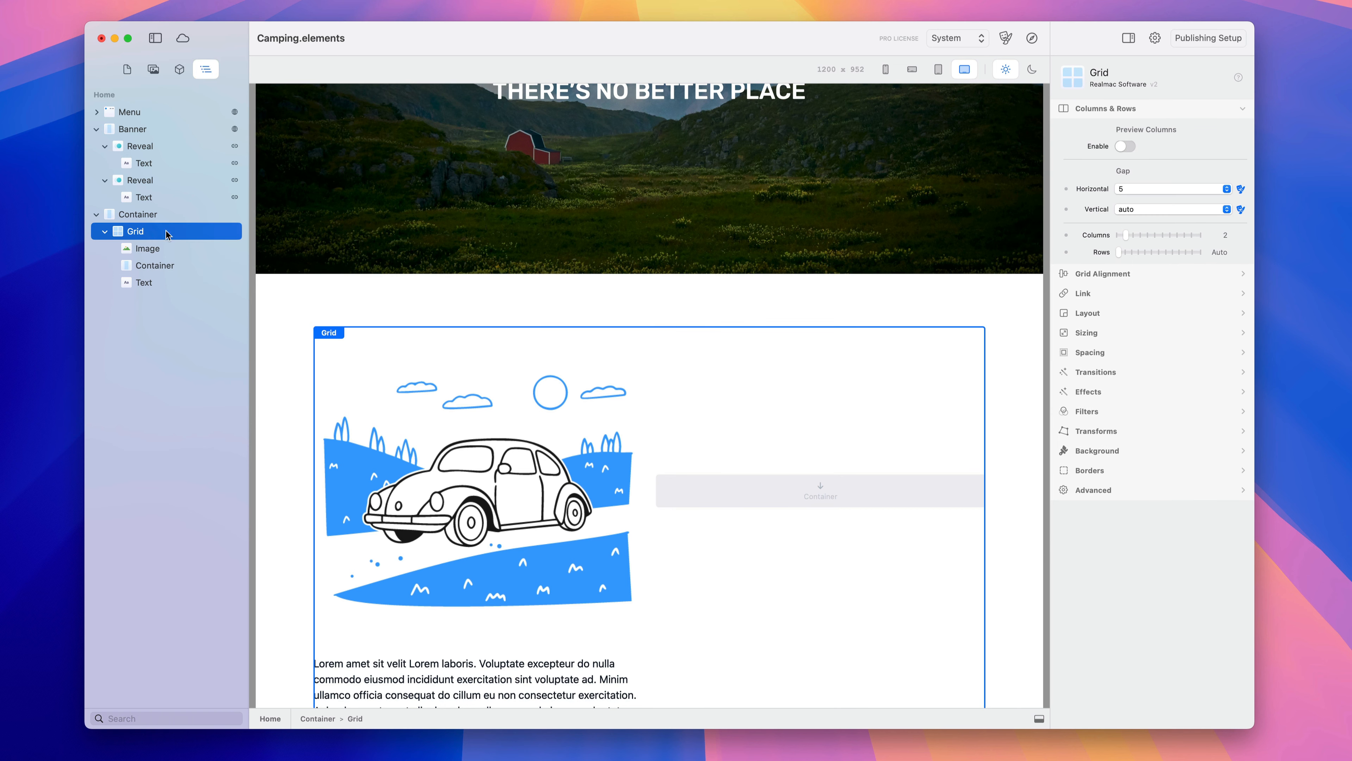
pyautogui.moveTo(1134, 234); pyautogui.dragTo(1139, 233)
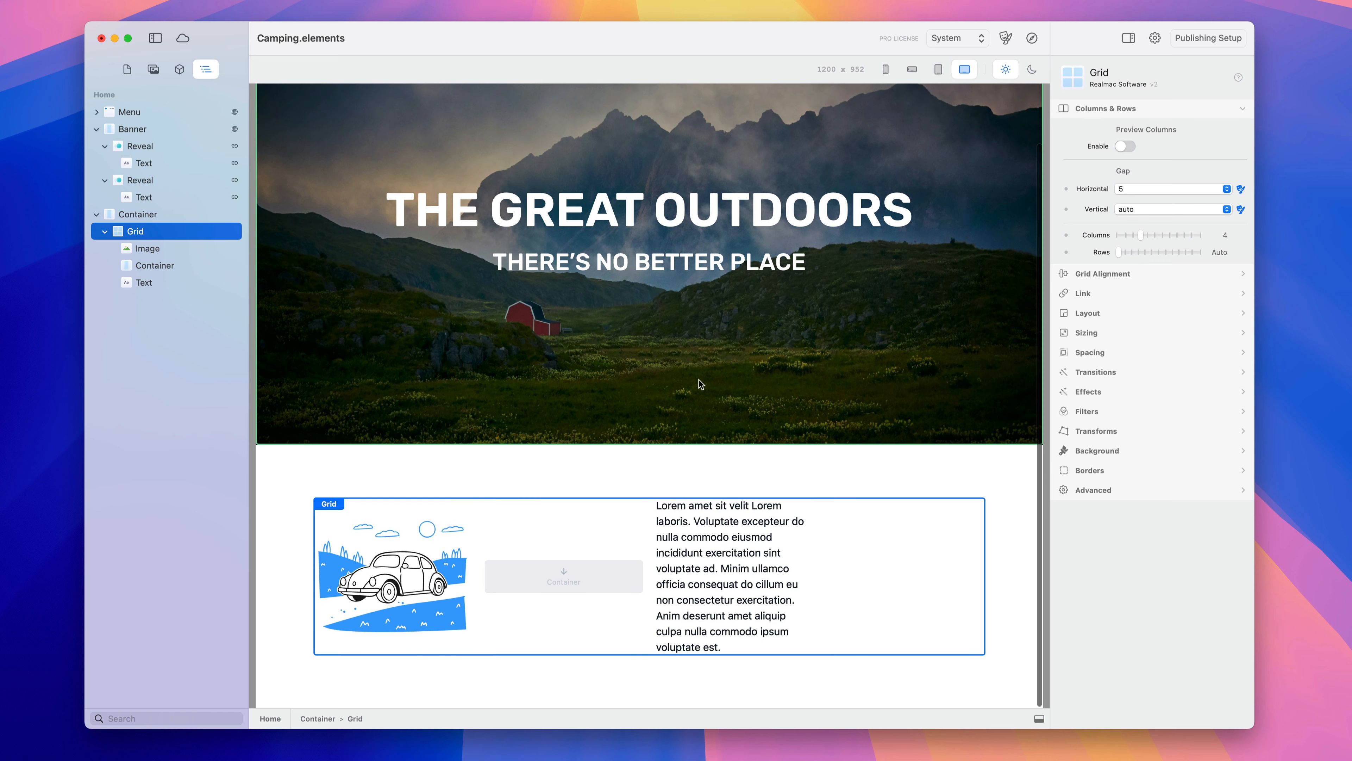
# Make the container inside the grid span 3 columns and move the text below the car image into it.
pyautogui.click(523, 535)
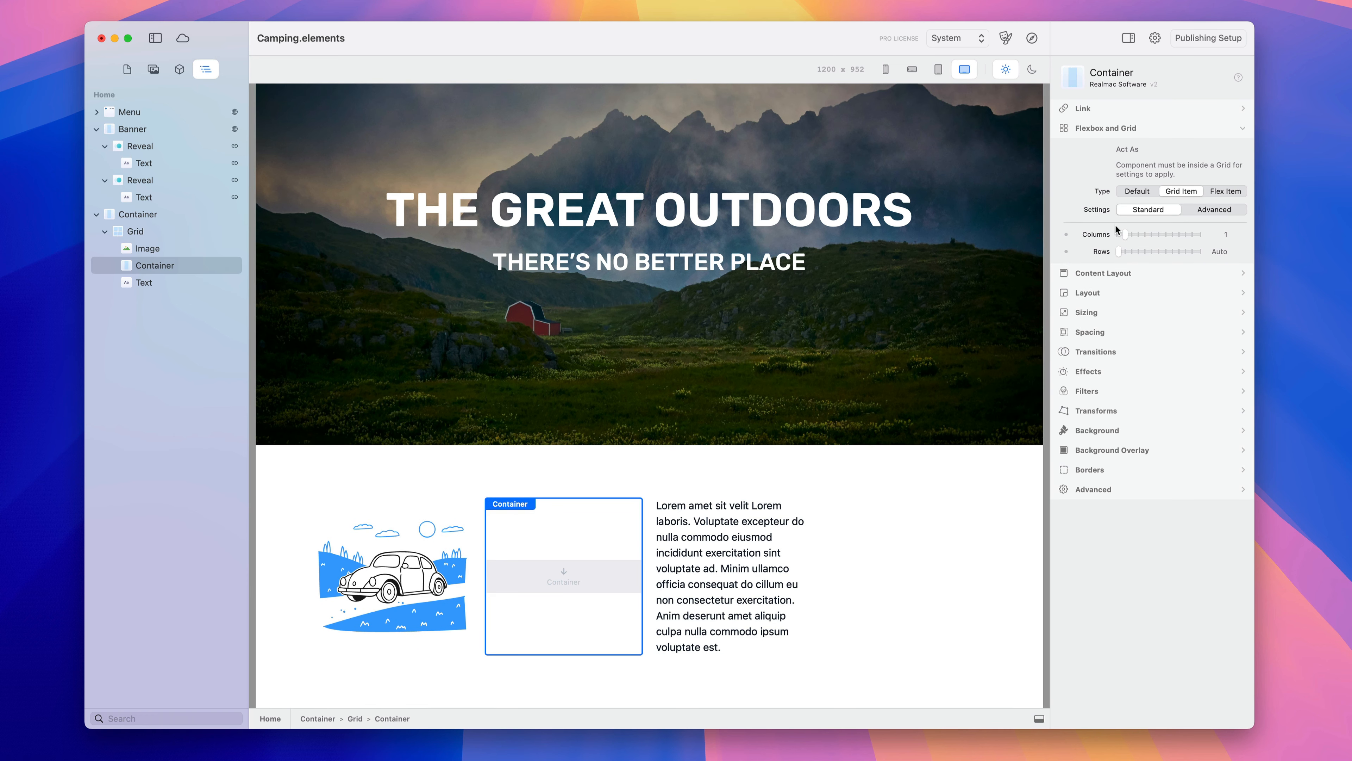
pyautogui.moveTo(1126, 236); pyautogui.dragTo(1137, 236)
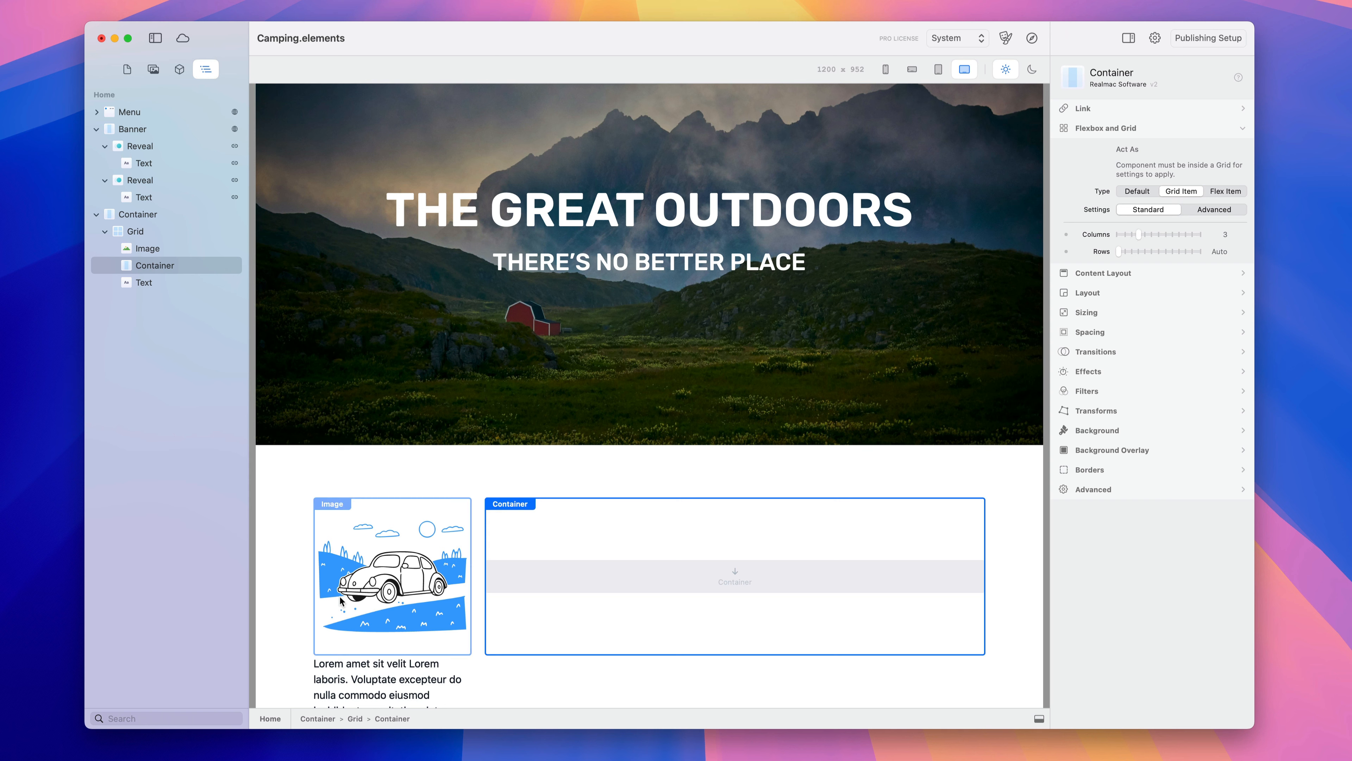
pyautogui.moveTo(368, 669); pyautogui.dragTo(607, 584)
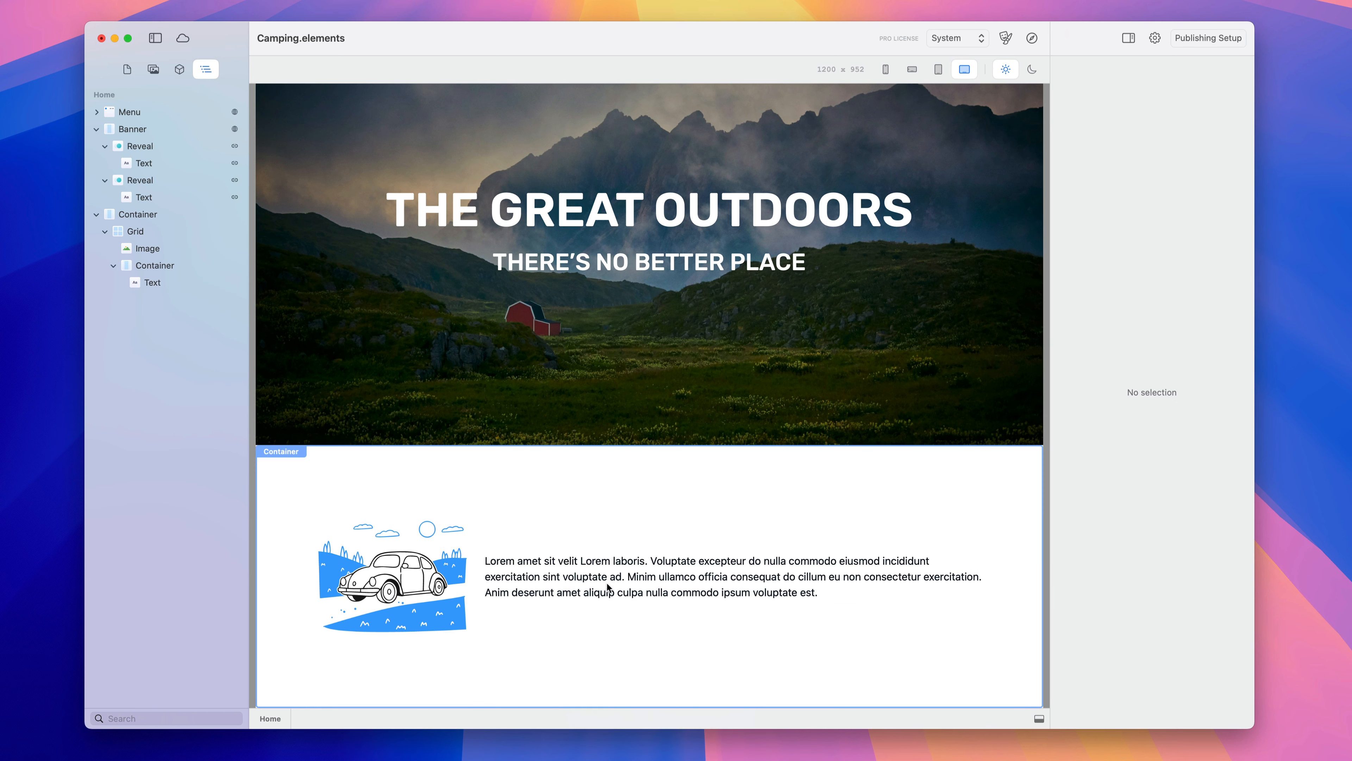
pyautogui.click(464, 554)
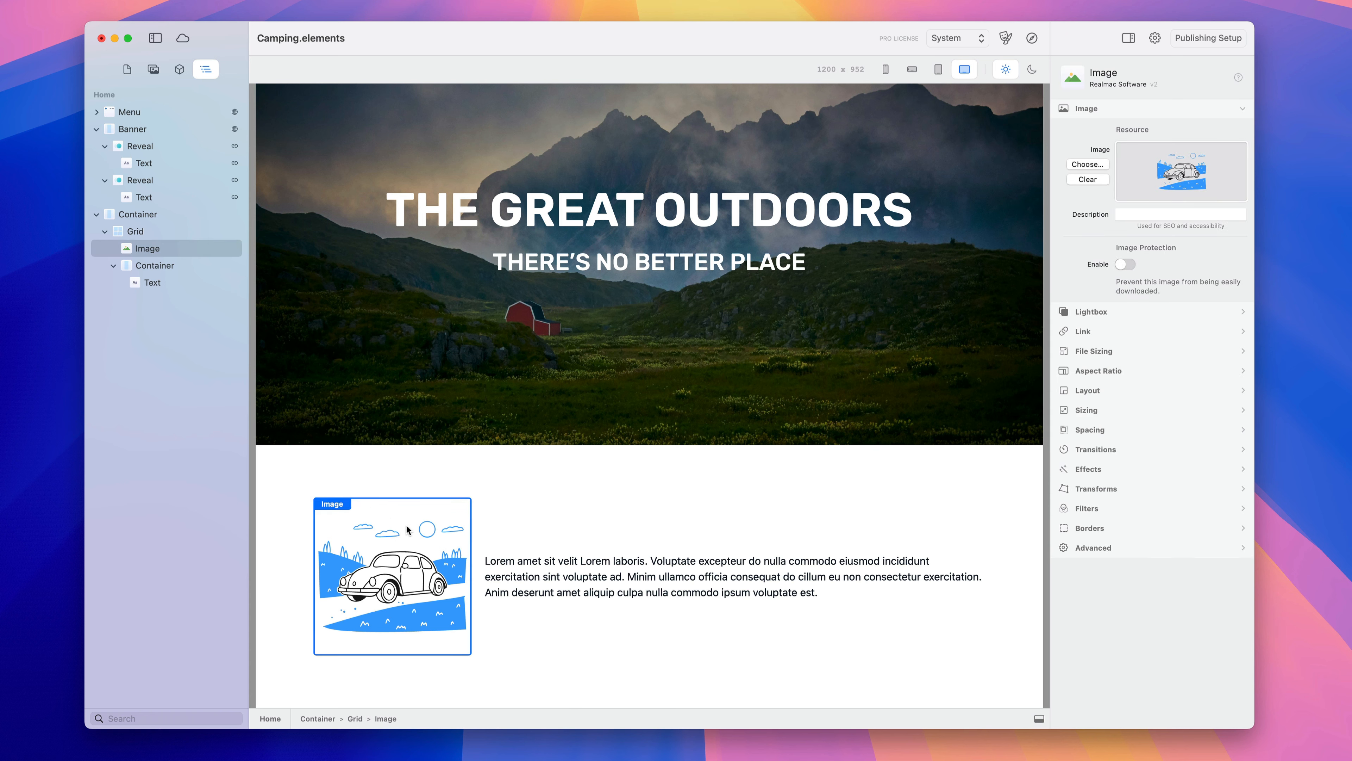
# Make the text container span 2 columns and set its parent grid to 3 columns.
pyautogui.click(555, 524)
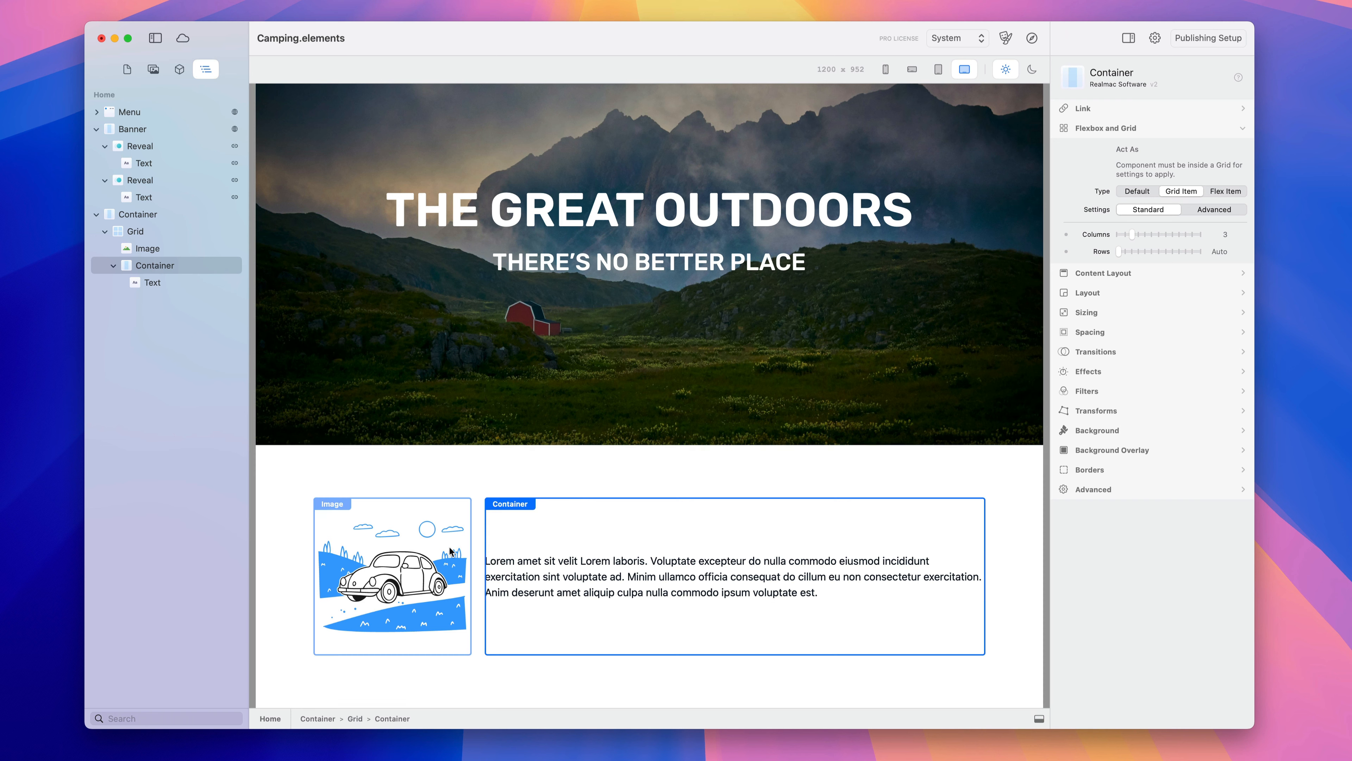
pyautogui.click(1130, 237)
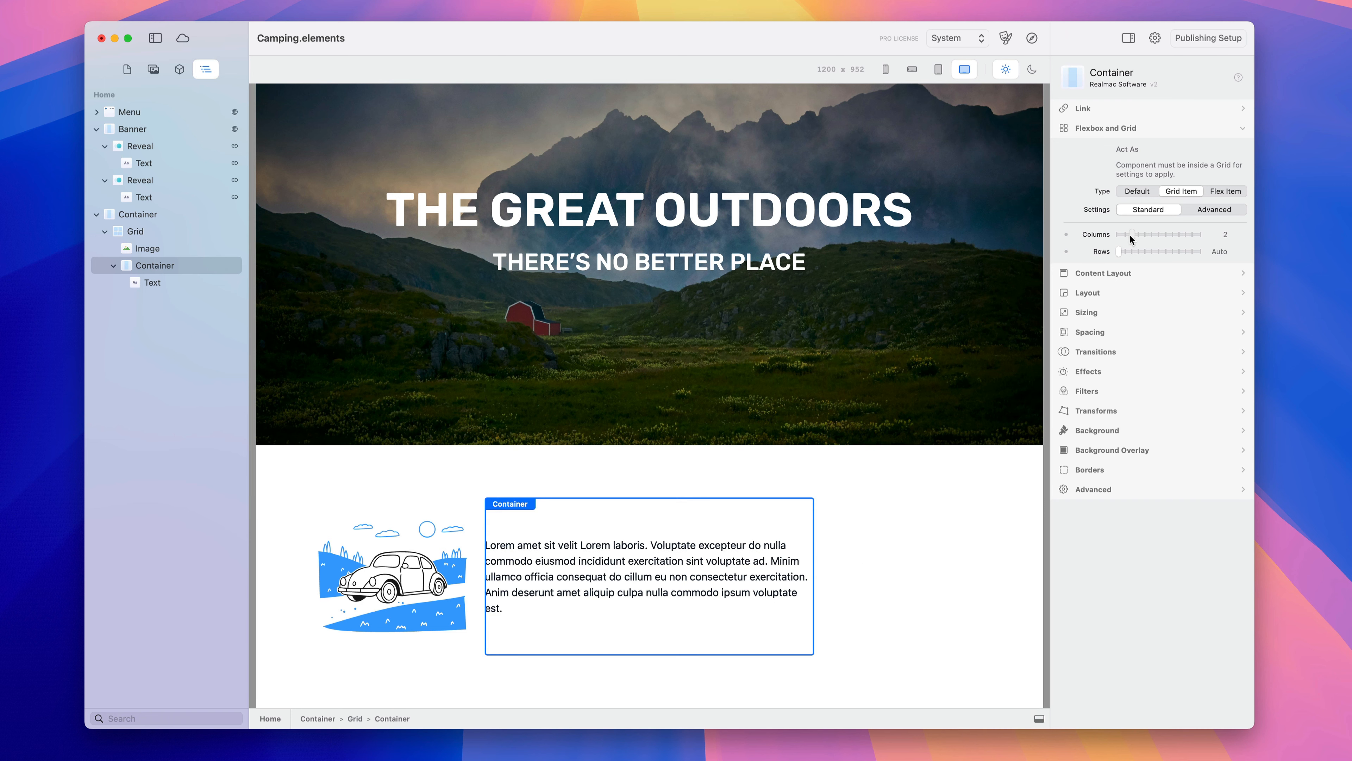
pyautogui.moveTo(1130, 238); pyautogui.dragTo(1131, 239)
pyautogui.click(929, 538)
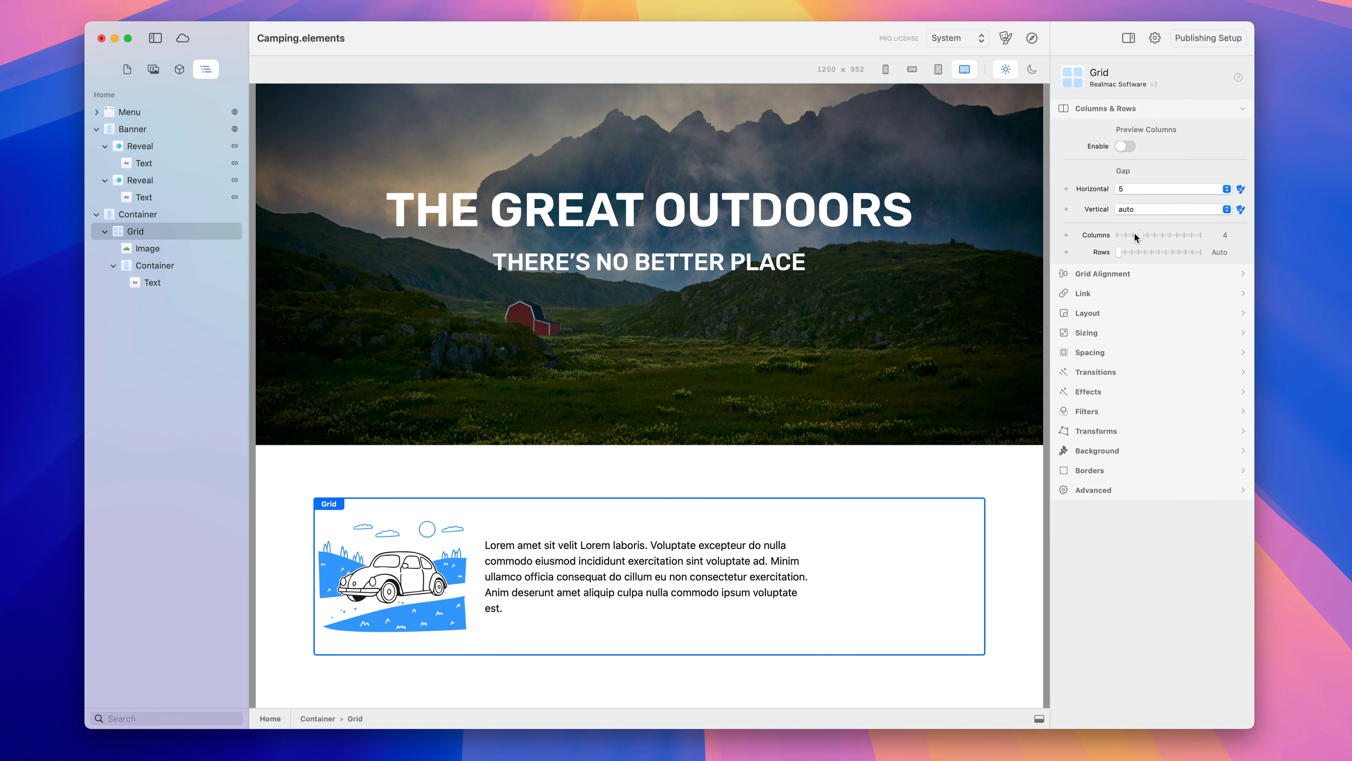
pyautogui.moveTo(1135, 233); pyautogui.dragTo(1133, 234)
pyautogui.scroll(-2, 799, 373)
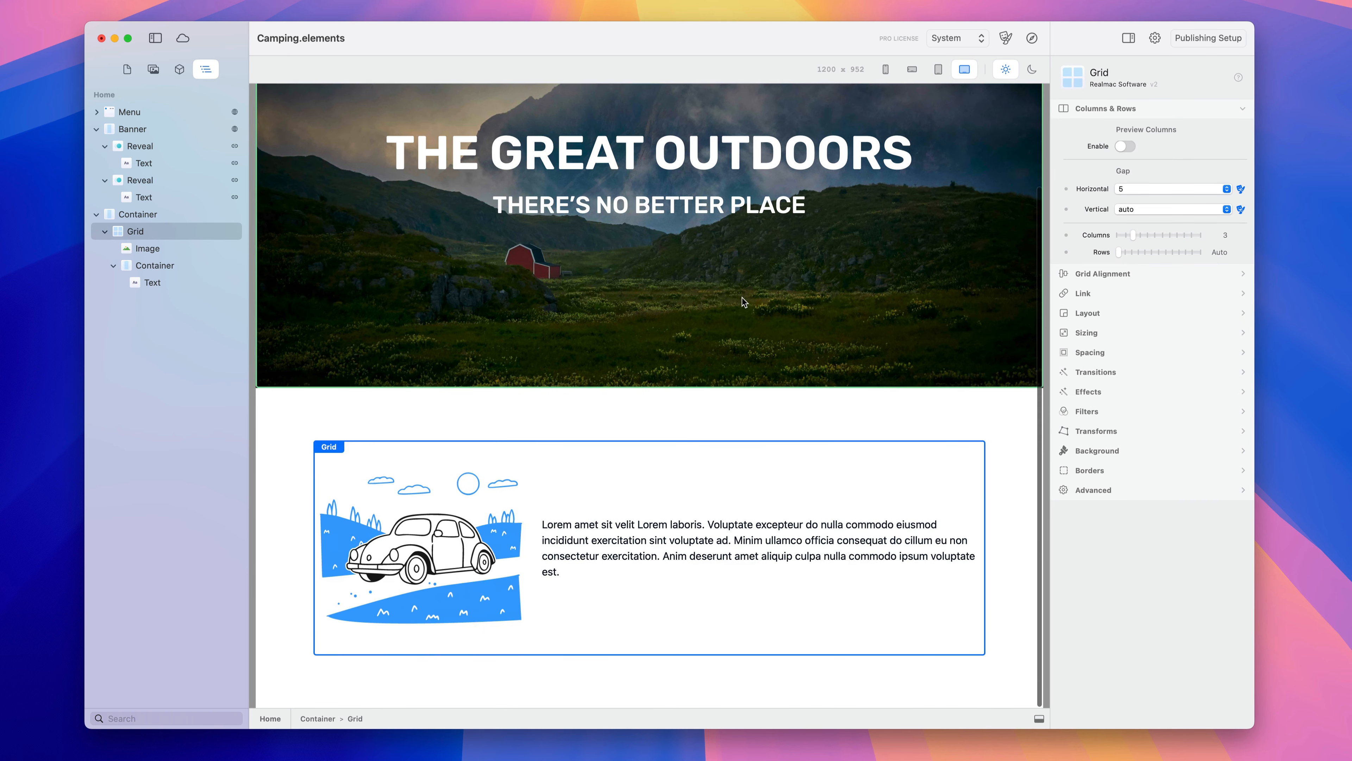
# Insert a Container between the car image and the text container, and move the image into it.
pyautogui.click(579, 504)
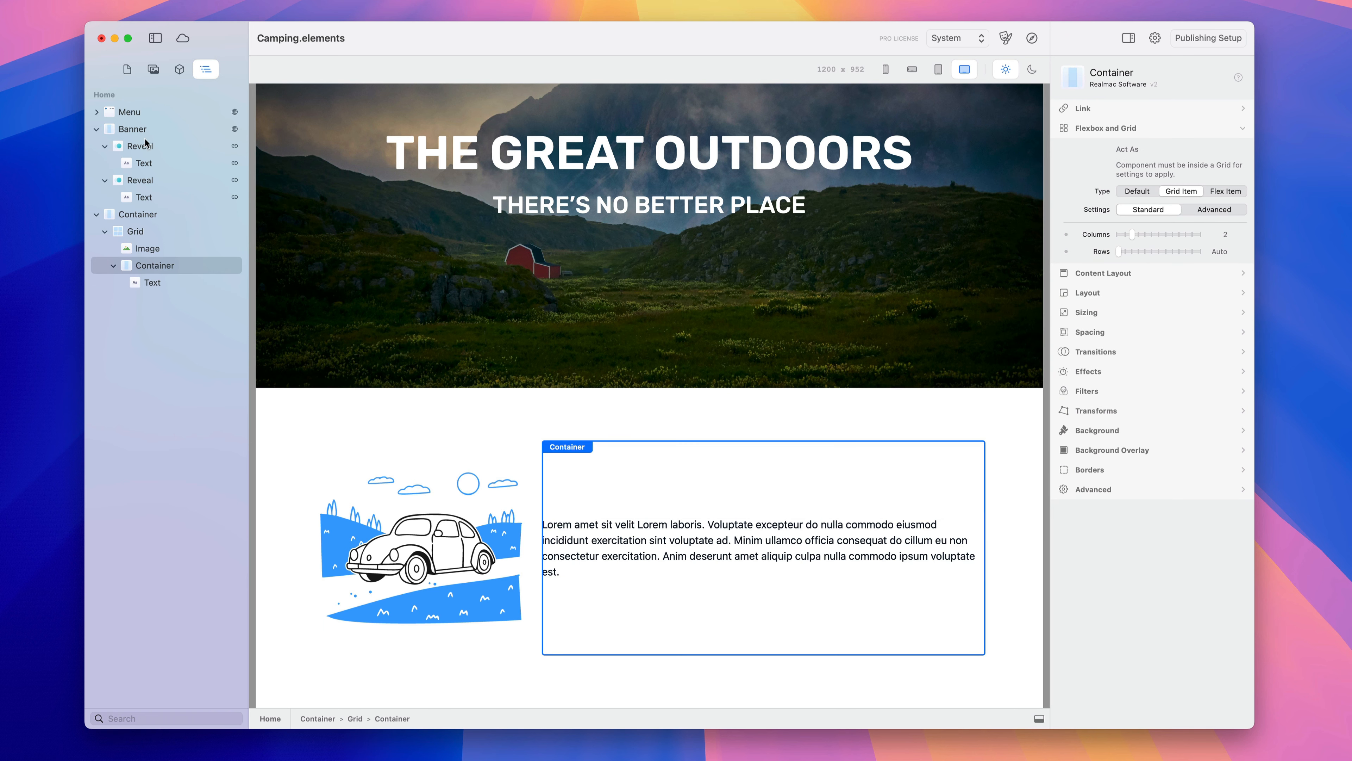
pyautogui.click(180, 69)
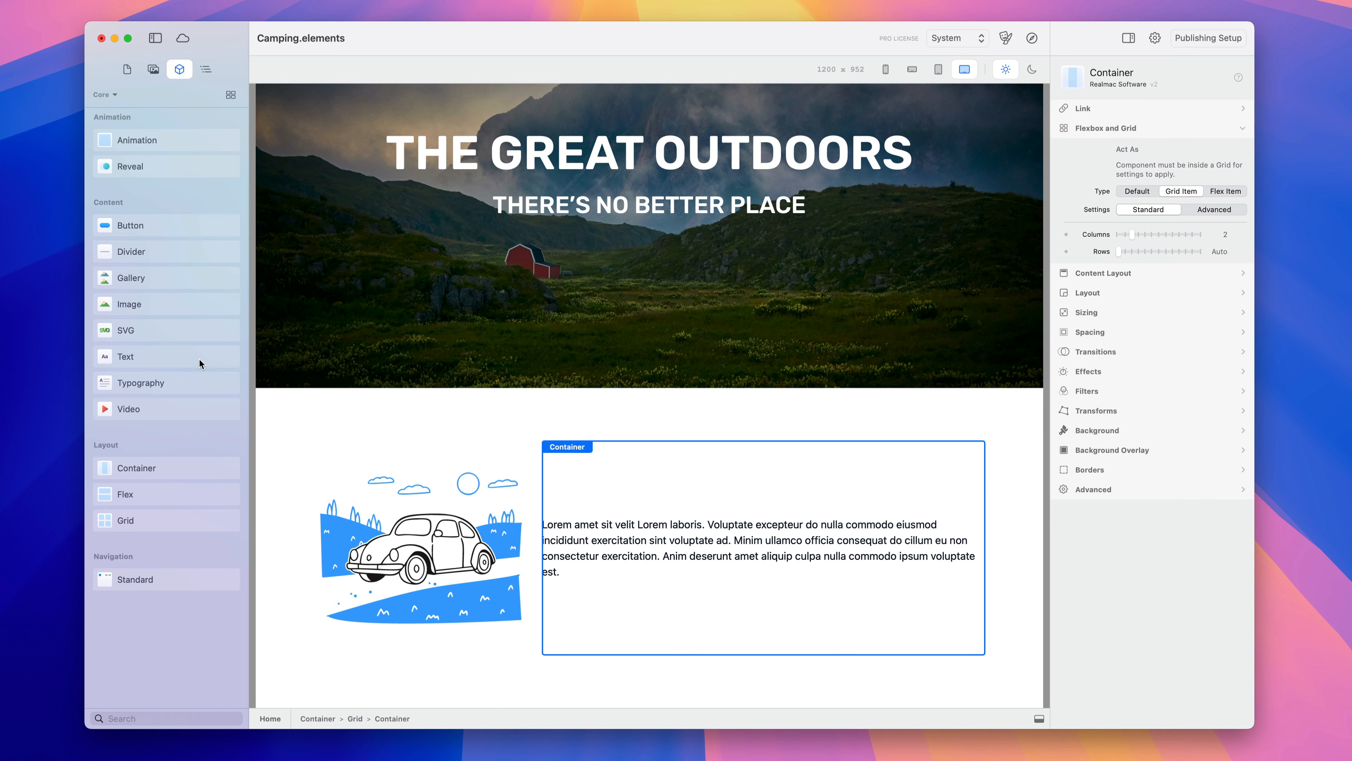
pyautogui.moveTo(172, 468); pyautogui.dragTo(540, 523)
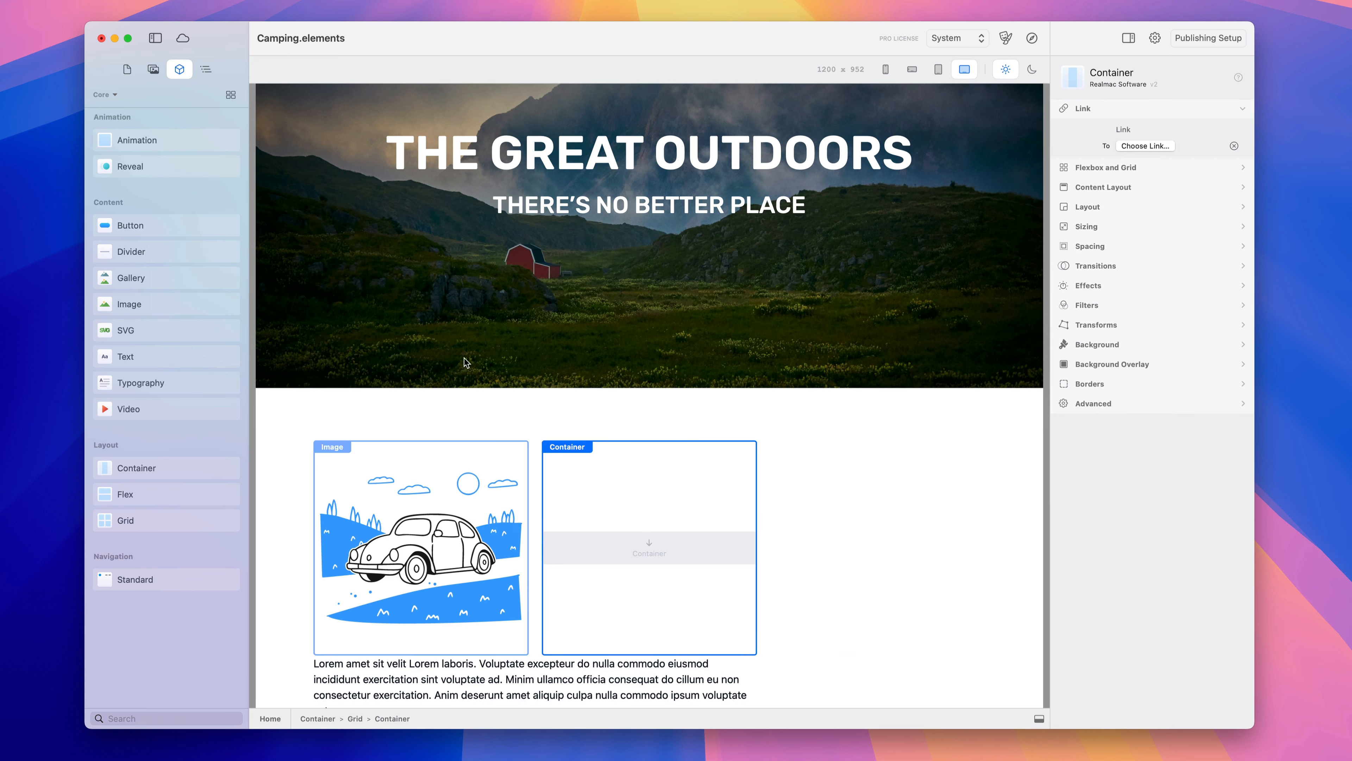
pyautogui.click(205, 70)
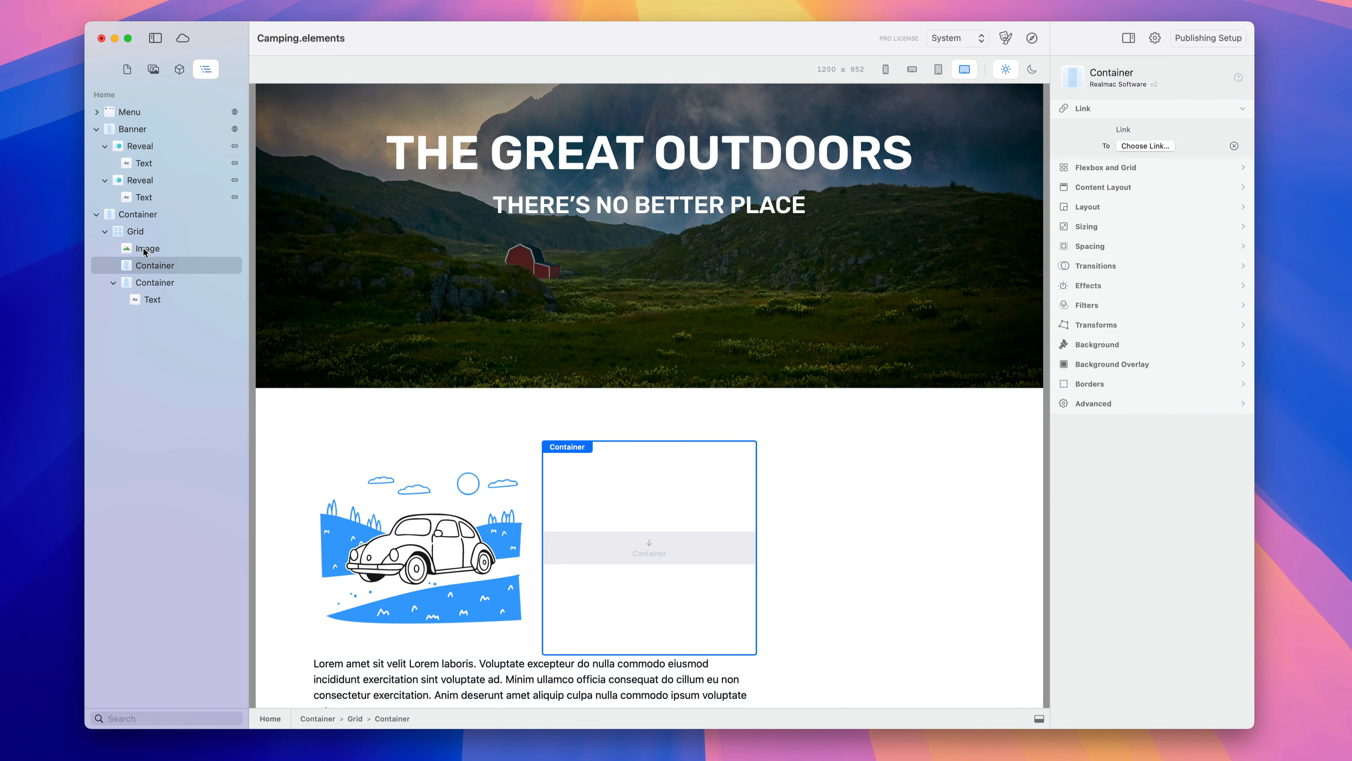
pyautogui.moveTo(144, 249); pyautogui.dragTo(168, 267)
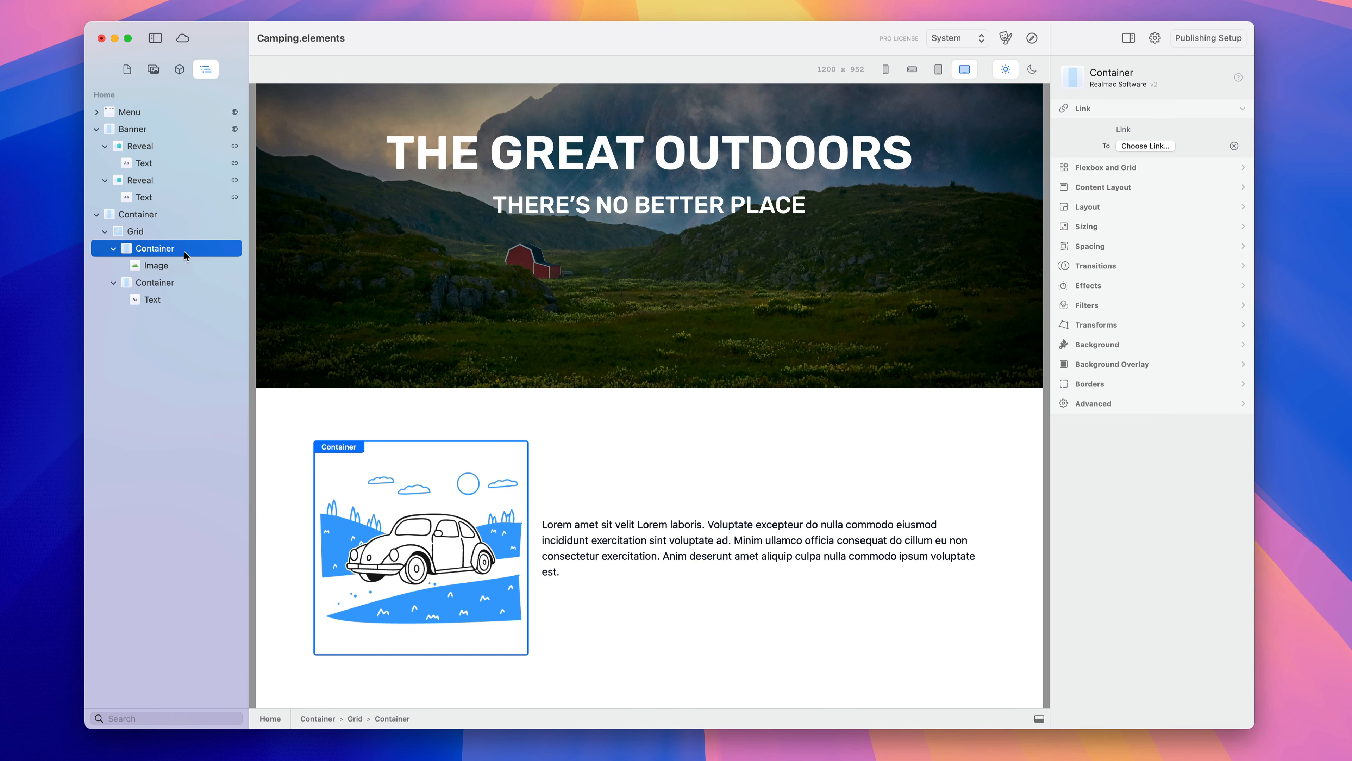
# Set the car image's container to act as a Grid Item spanning 1 column.
pyautogui.click(1141, 168)
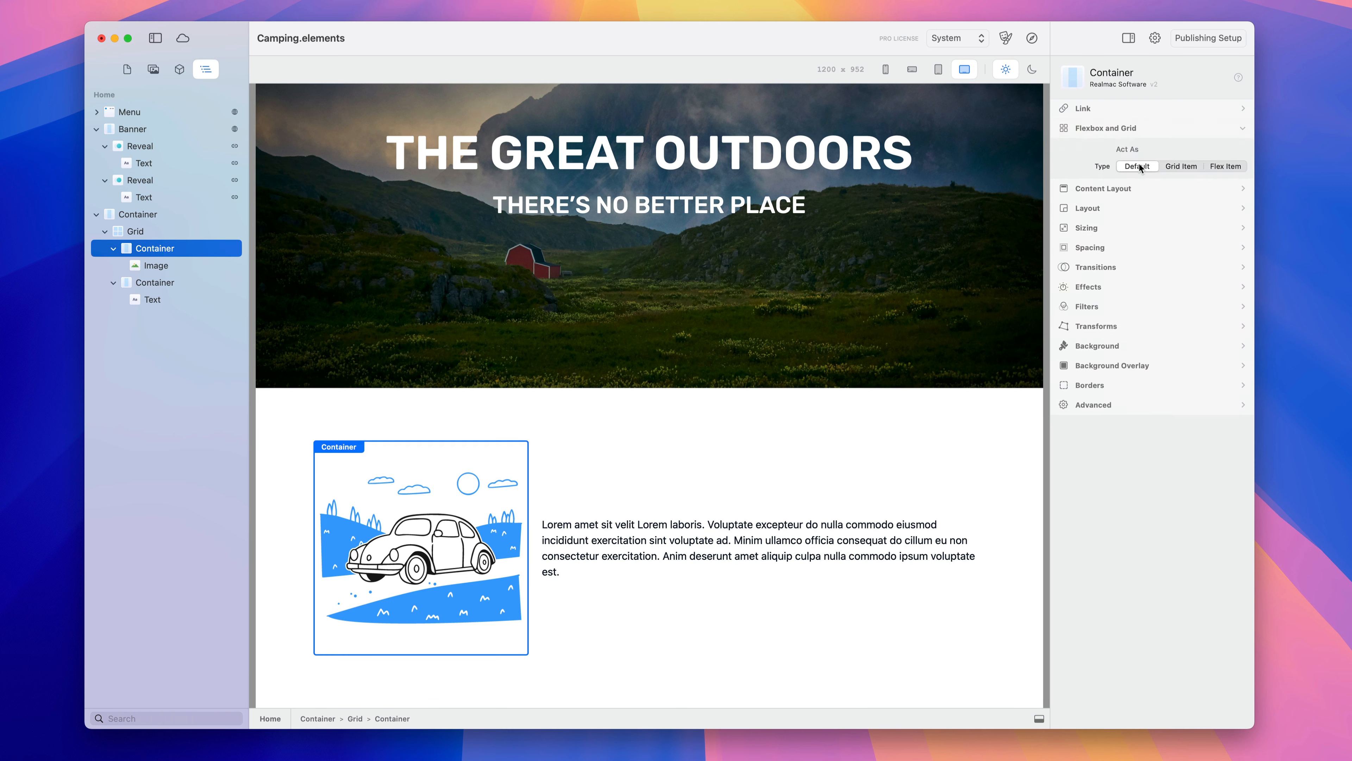
pyautogui.click(1184, 167)
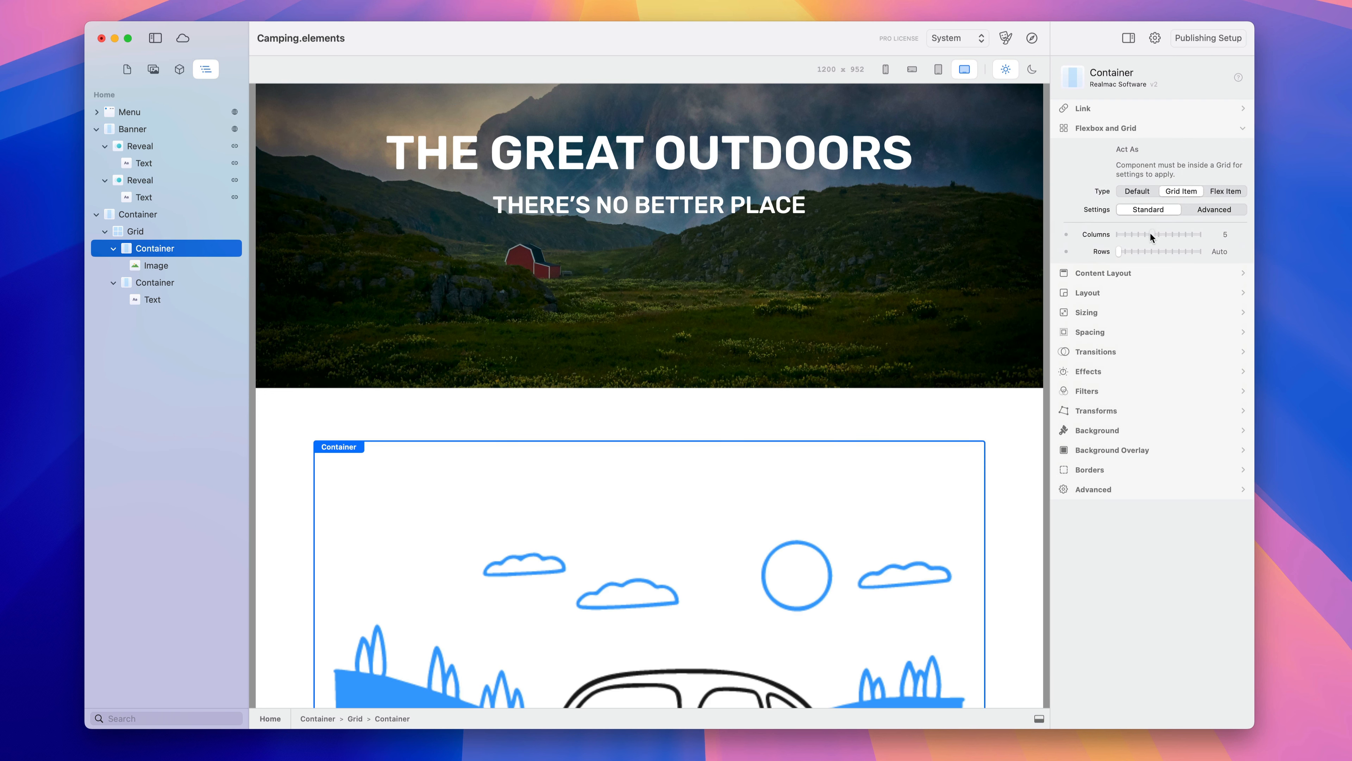
pyautogui.moveTo(1149, 235); pyautogui.dragTo(1125, 238)
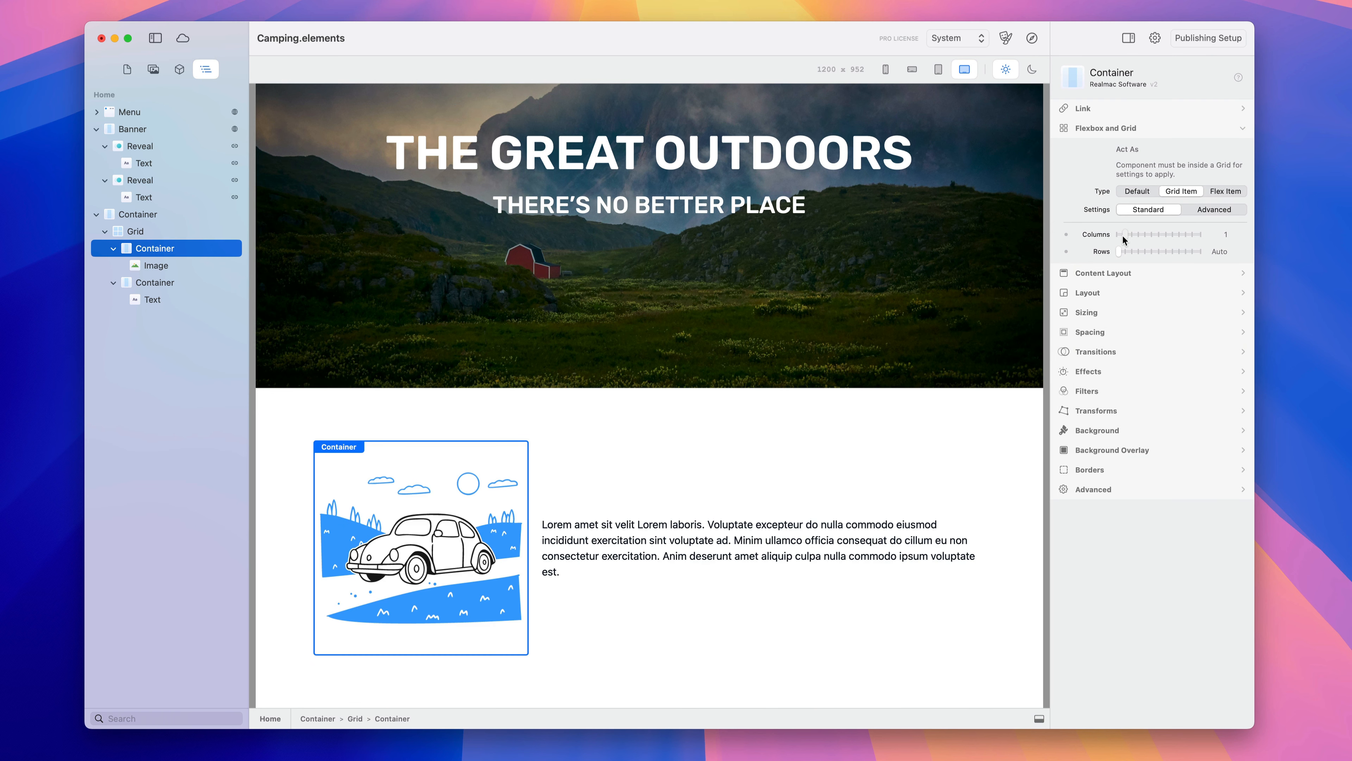
# Set the parent grid to 6 columns and make the car image's container span 3 of them.
pyautogui.click(535, 502)
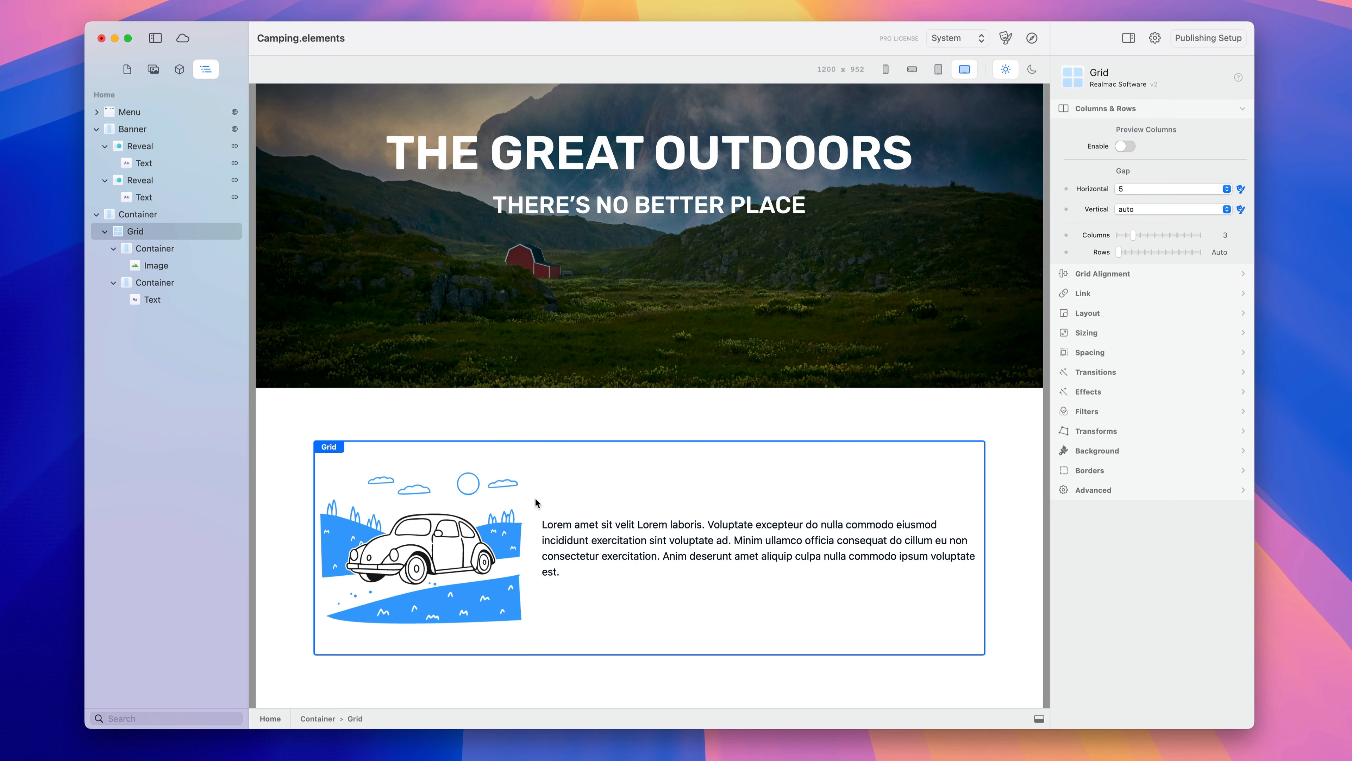
pyautogui.moveTo(1134, 234); pyautogui.dragTo(1152, 235)
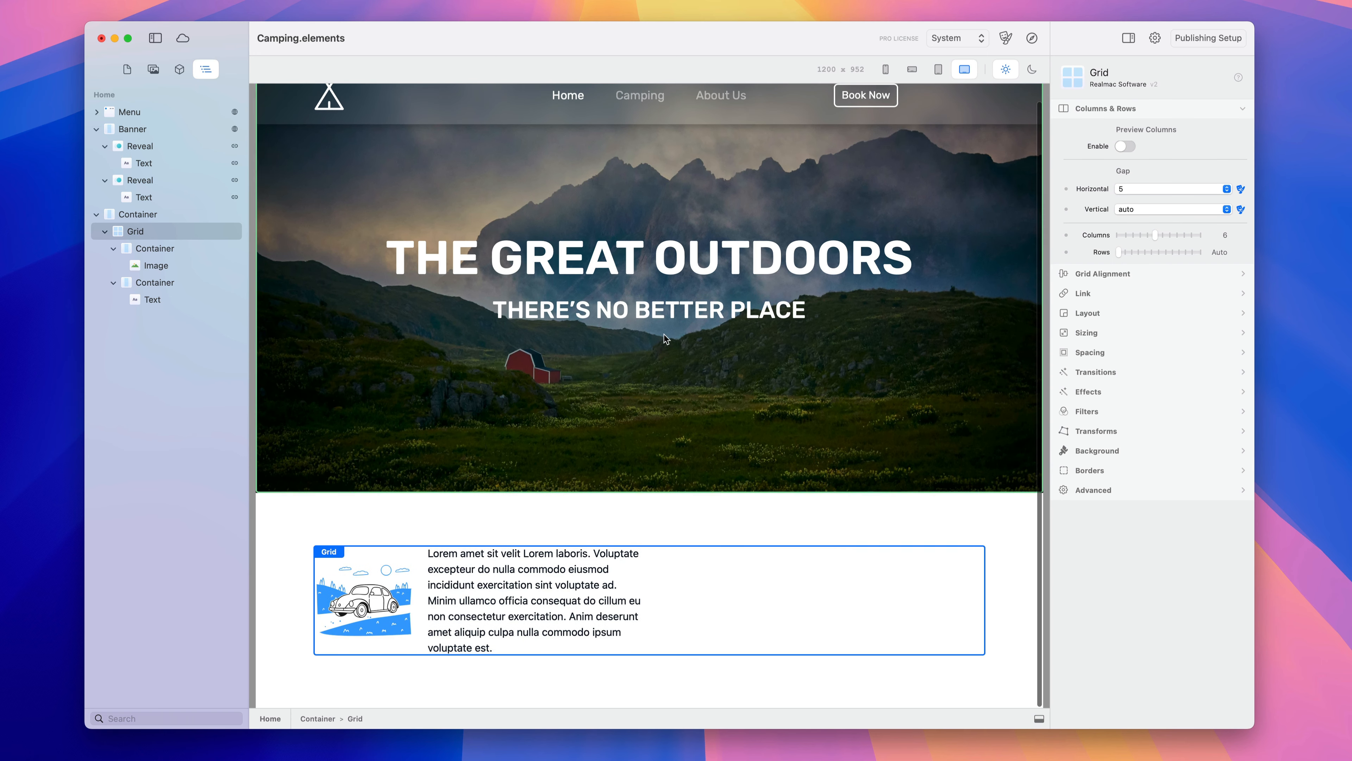
pyautogui.click(402, 578)
pyautogui.click(389, 719)
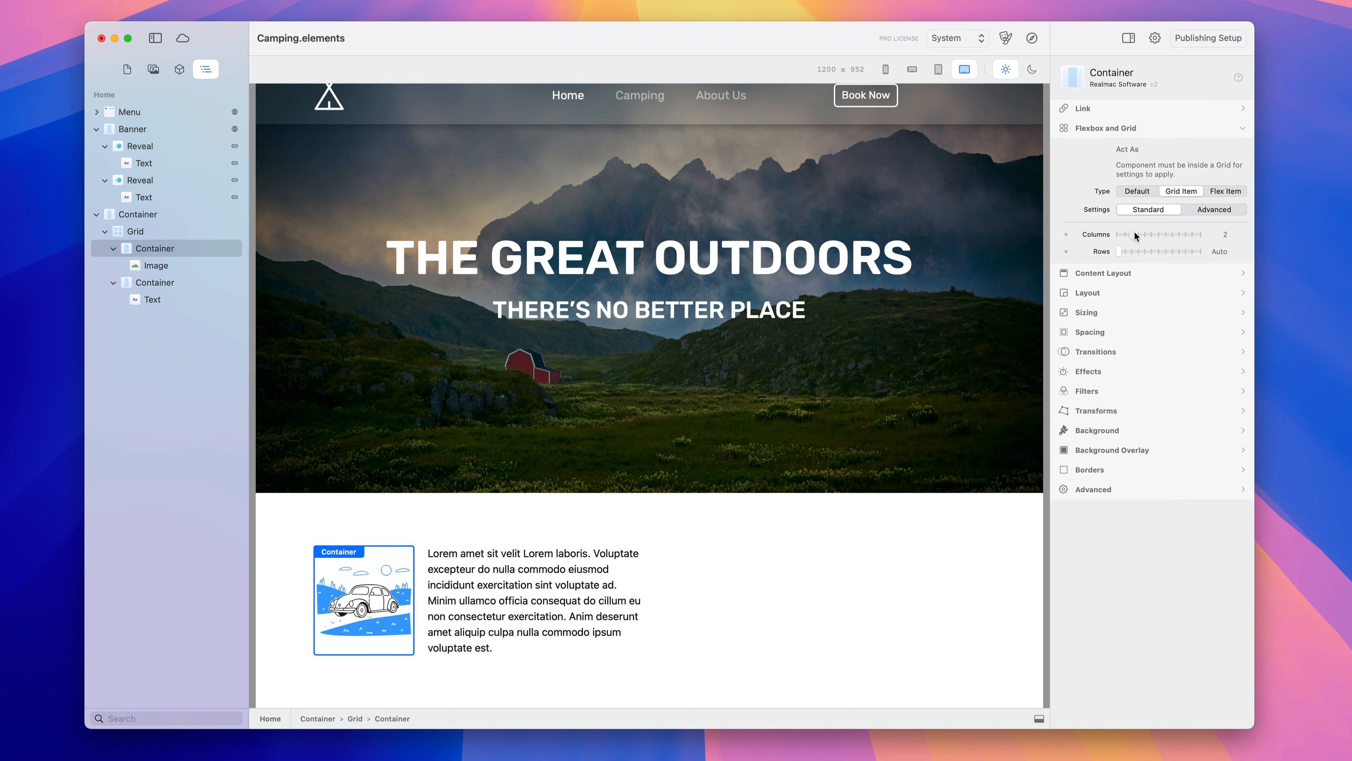
pyautogui.moveTo(1136, 236); pyautogui.dragTo(1140, 235)
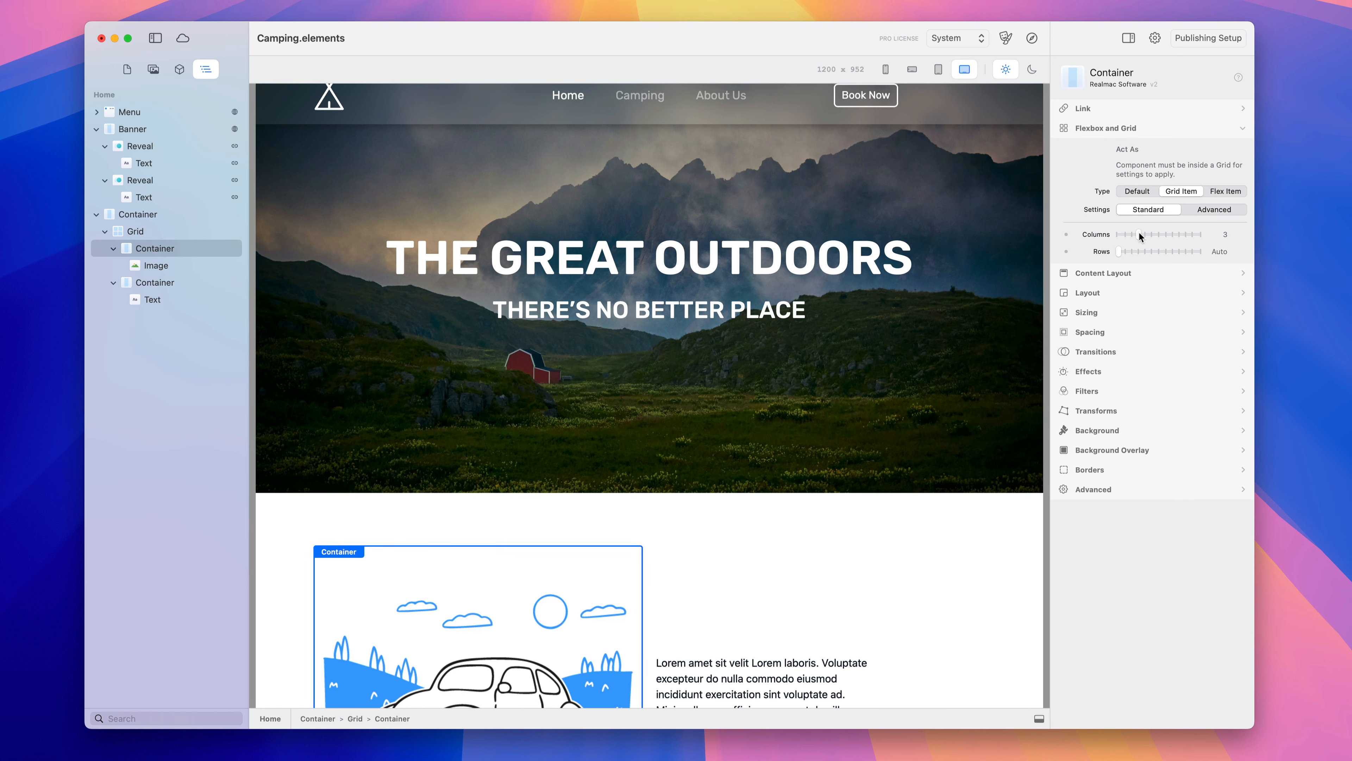
# Make the text container beside the car image span 3 columns.
pyautogui.scroll(-5, 903, 325)
pyautogui.click(830, 388)
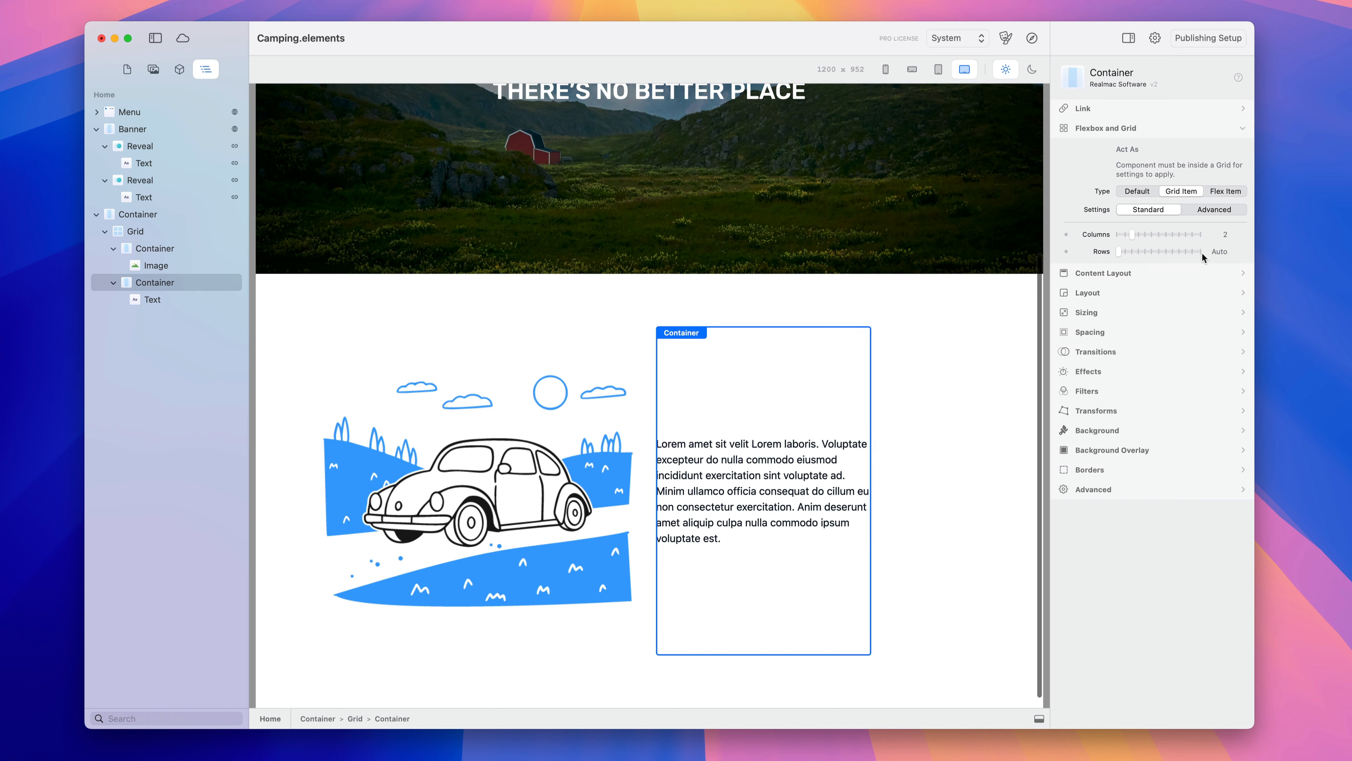
pyautogui.moveTo(1141, 237); pyautogui.dragTo(1143, 239)
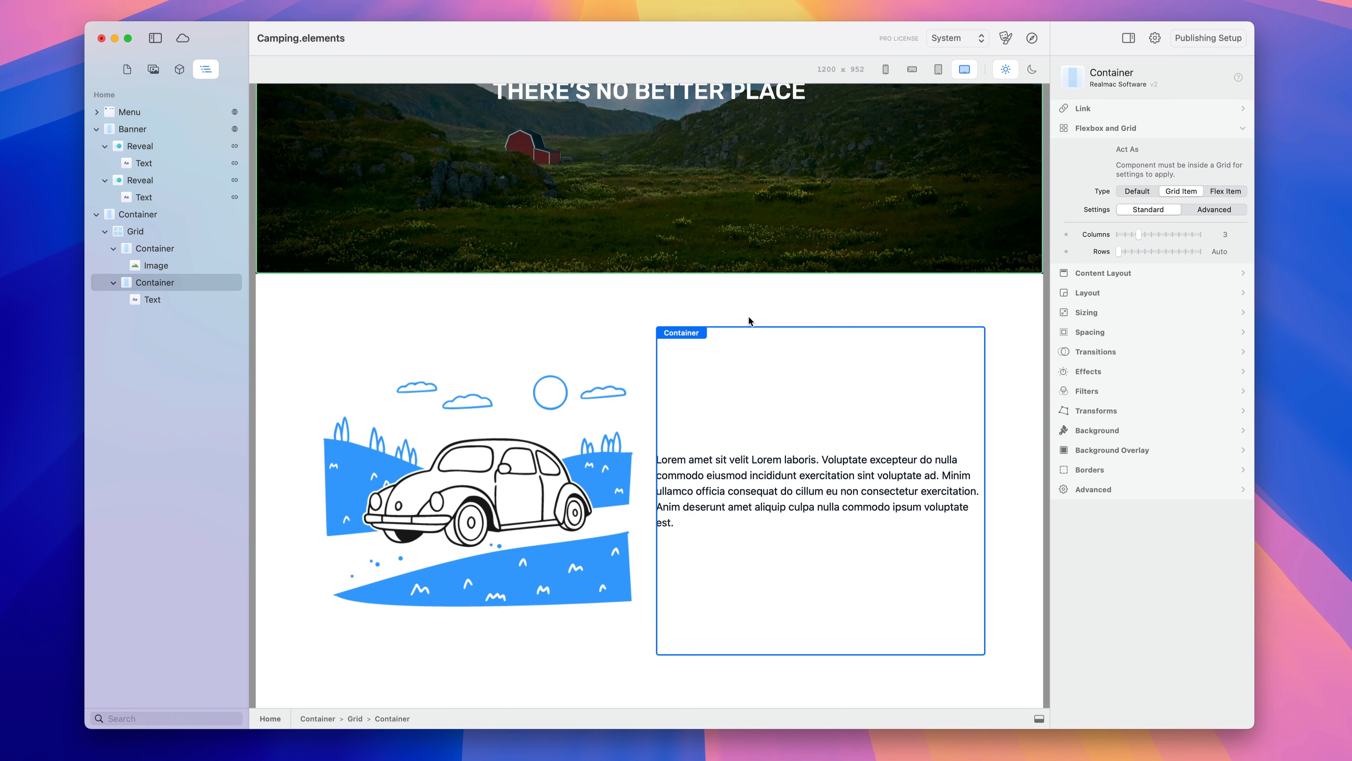
# Duplicate the text container and make the copy span 4 columns.
pyautogui.rightClick(179, 287)
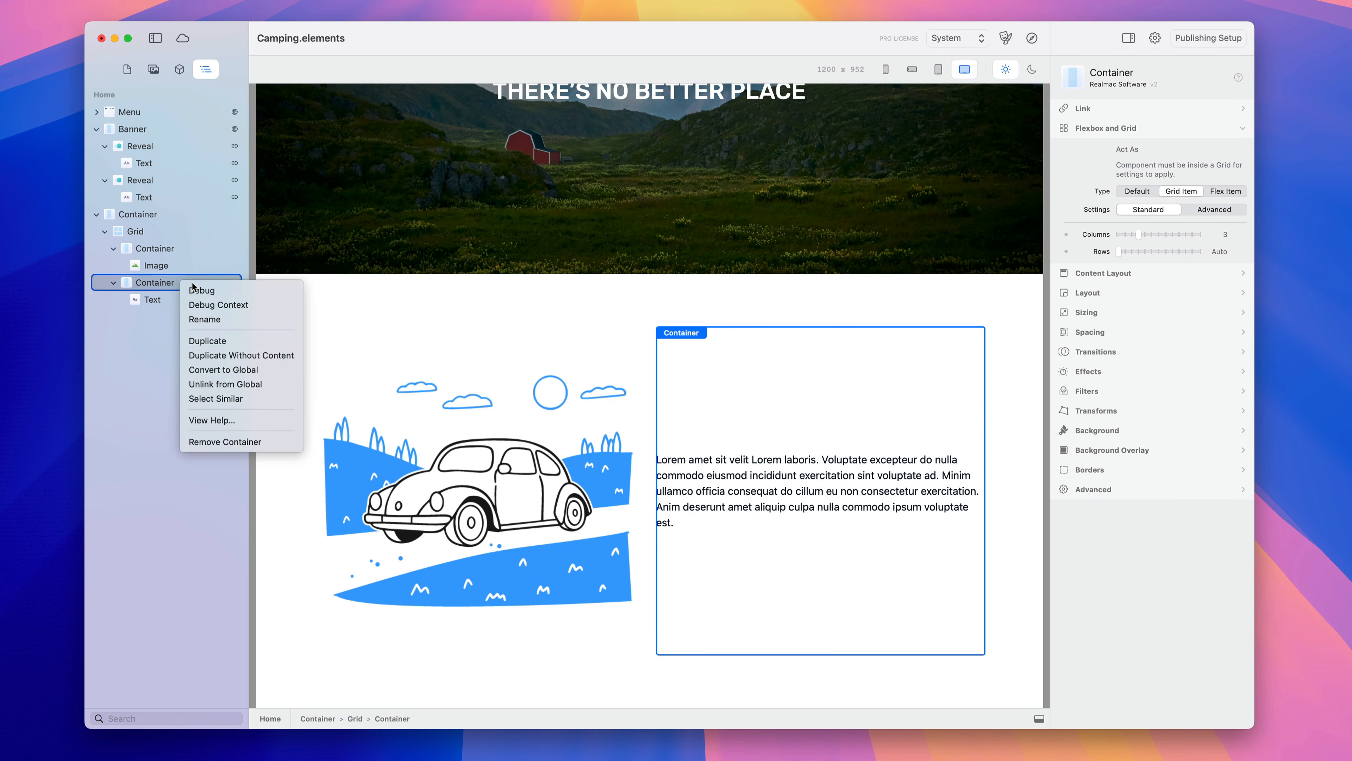
pyautogui.click(223, 342)
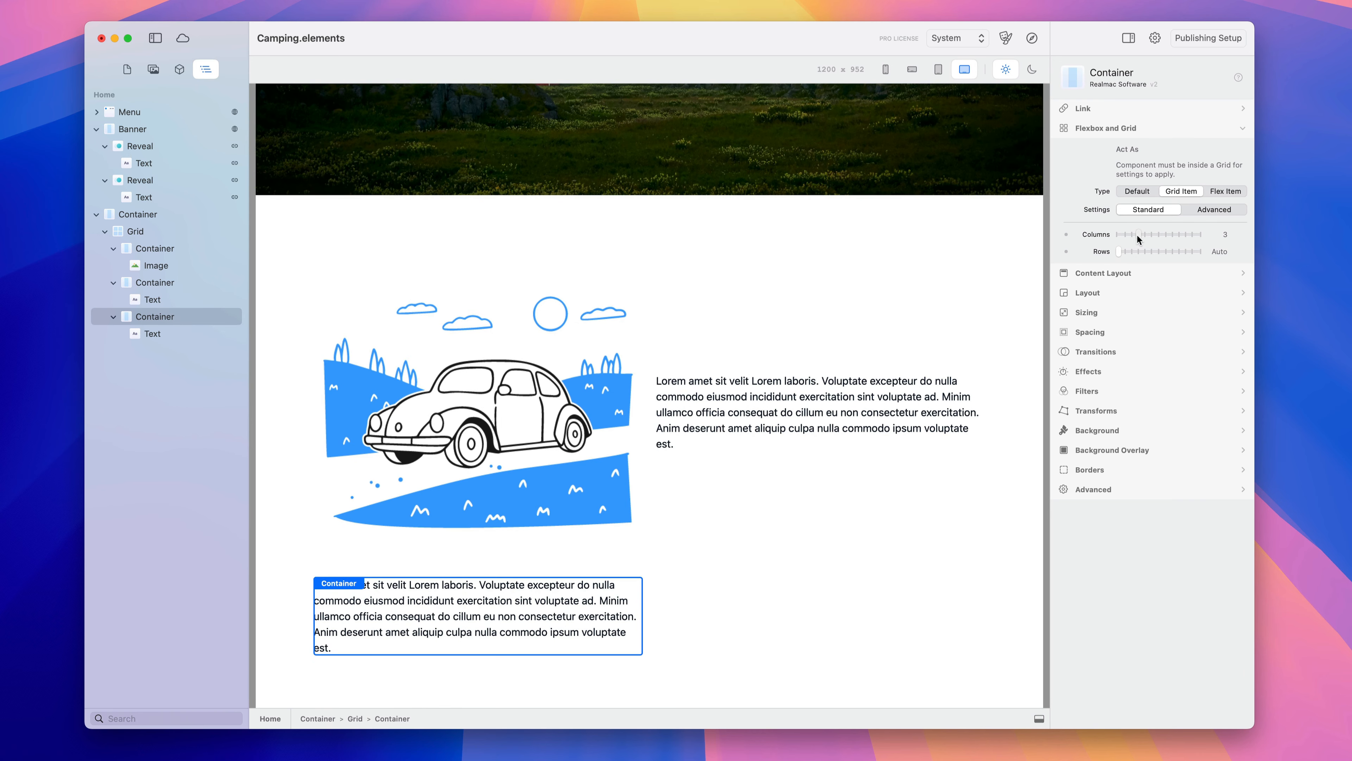
pyautogui.moveTo(1139, 235); pyautogui.dragTo(1148, 237)
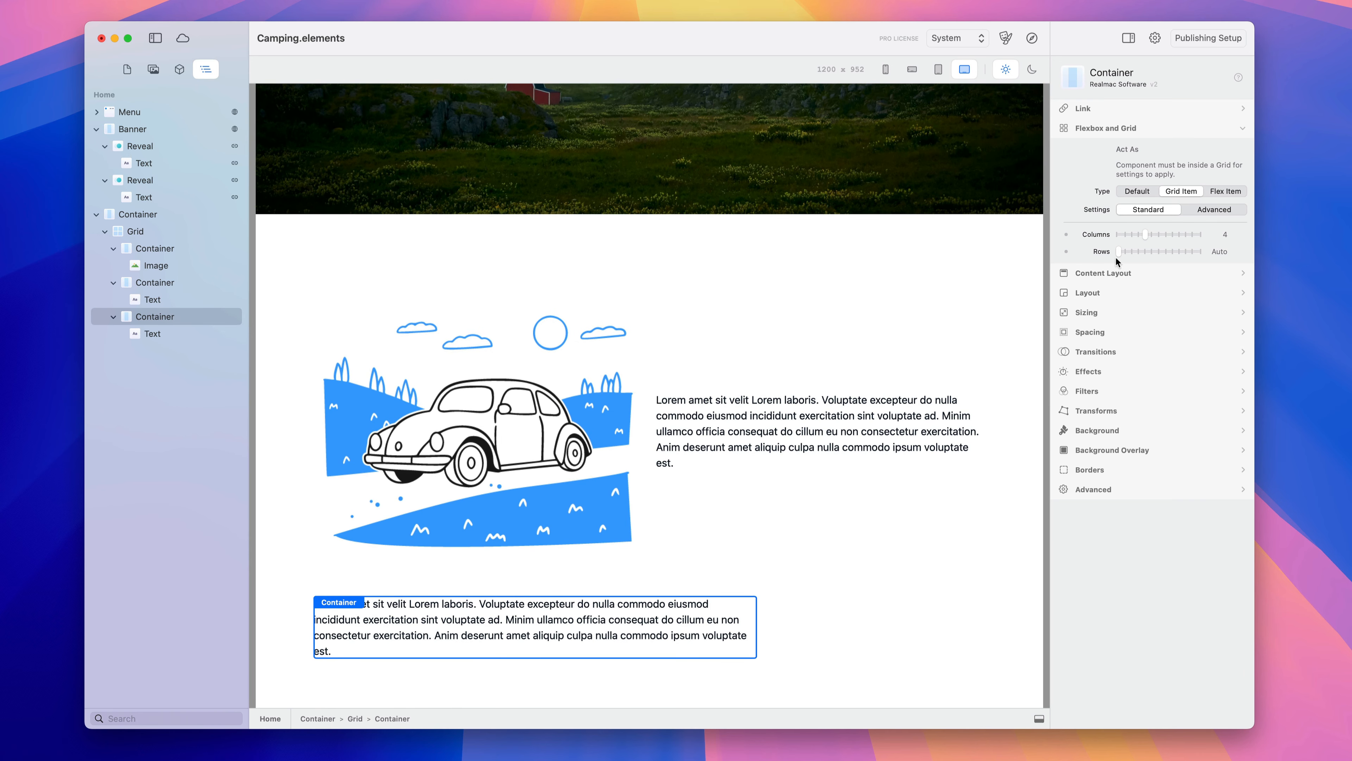
pyautogui.scroll(-1, 706, 448)
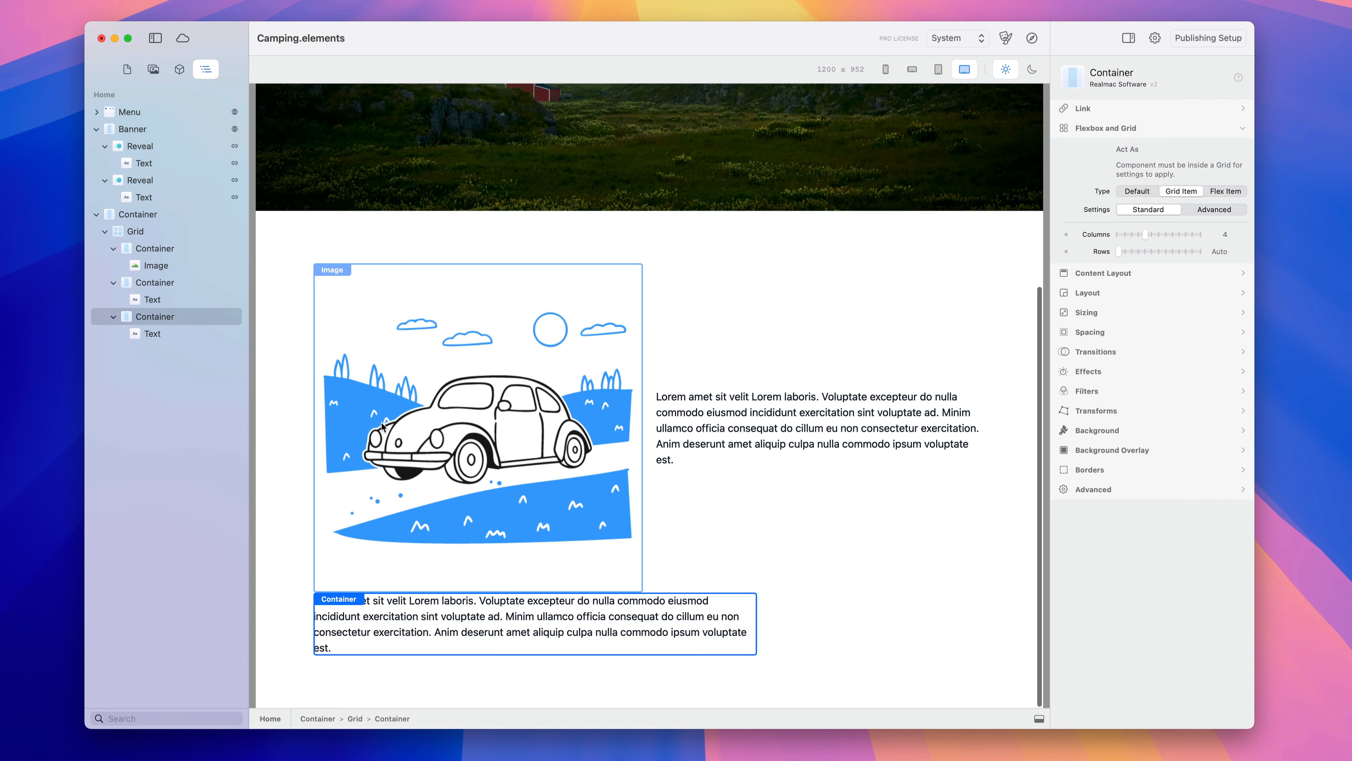
# Duplicate the car image's container and move the copy to the end of the grid, after the second text container.
pyautogui.click(170, 263)
pyautogui.click(171, 255)
pyautogui.rightClick(171, 256)
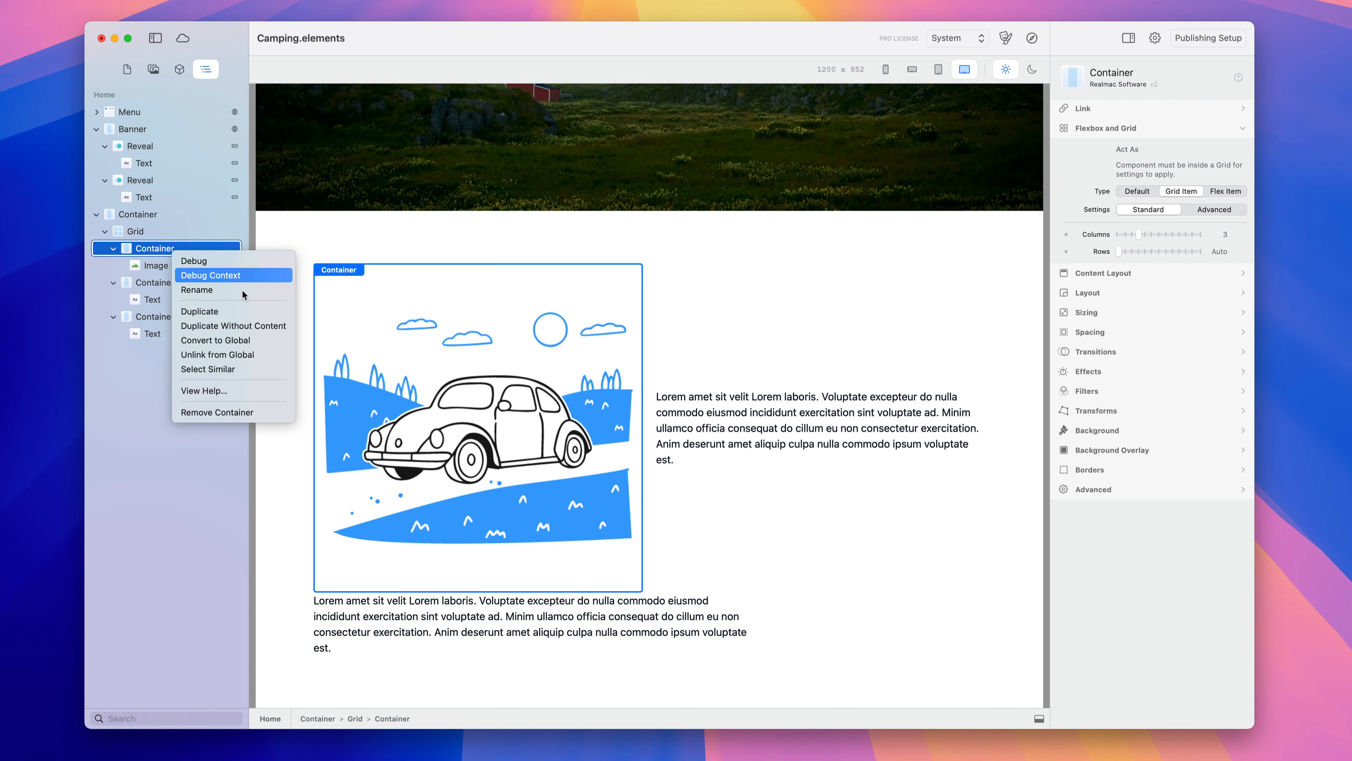
pyautogui.click(241, 309)
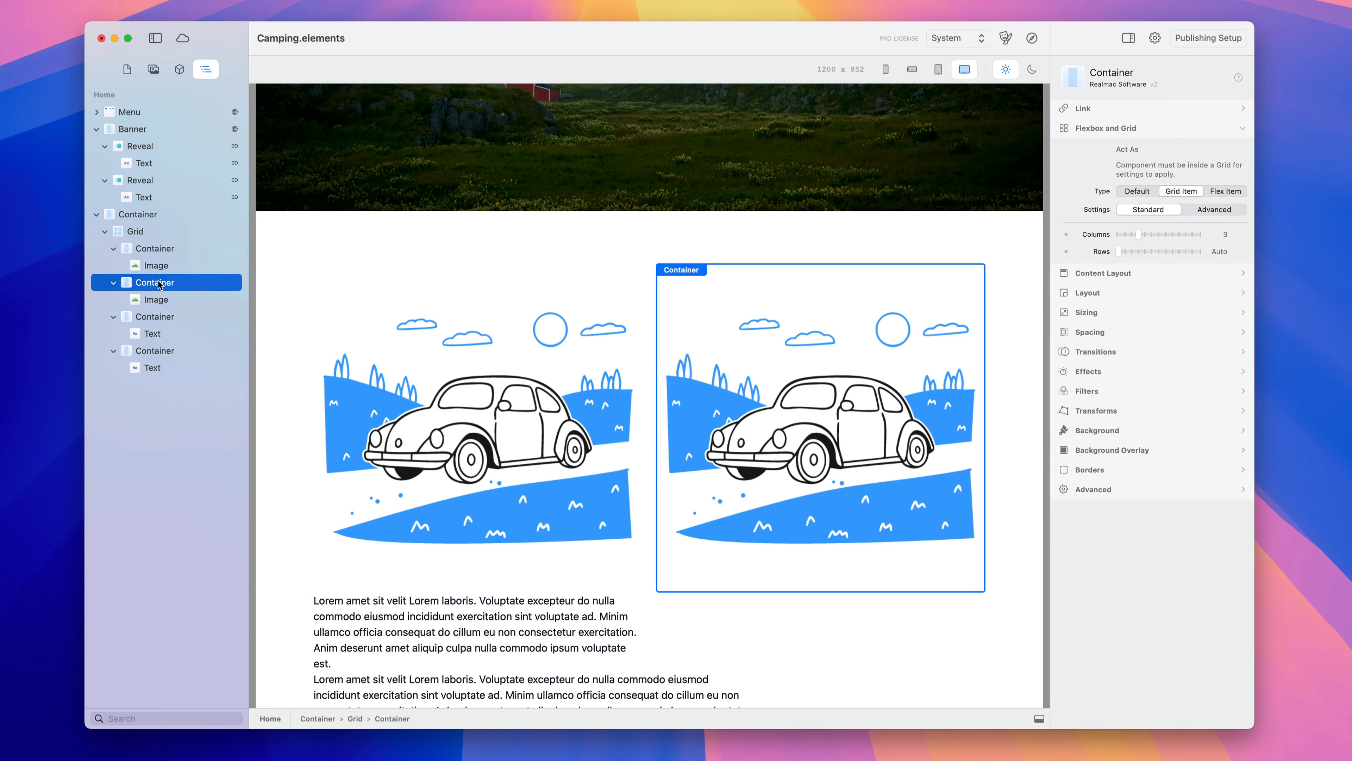
pyautogui.moveTo(158, 284); pyautogui.dragTo(133, 232)
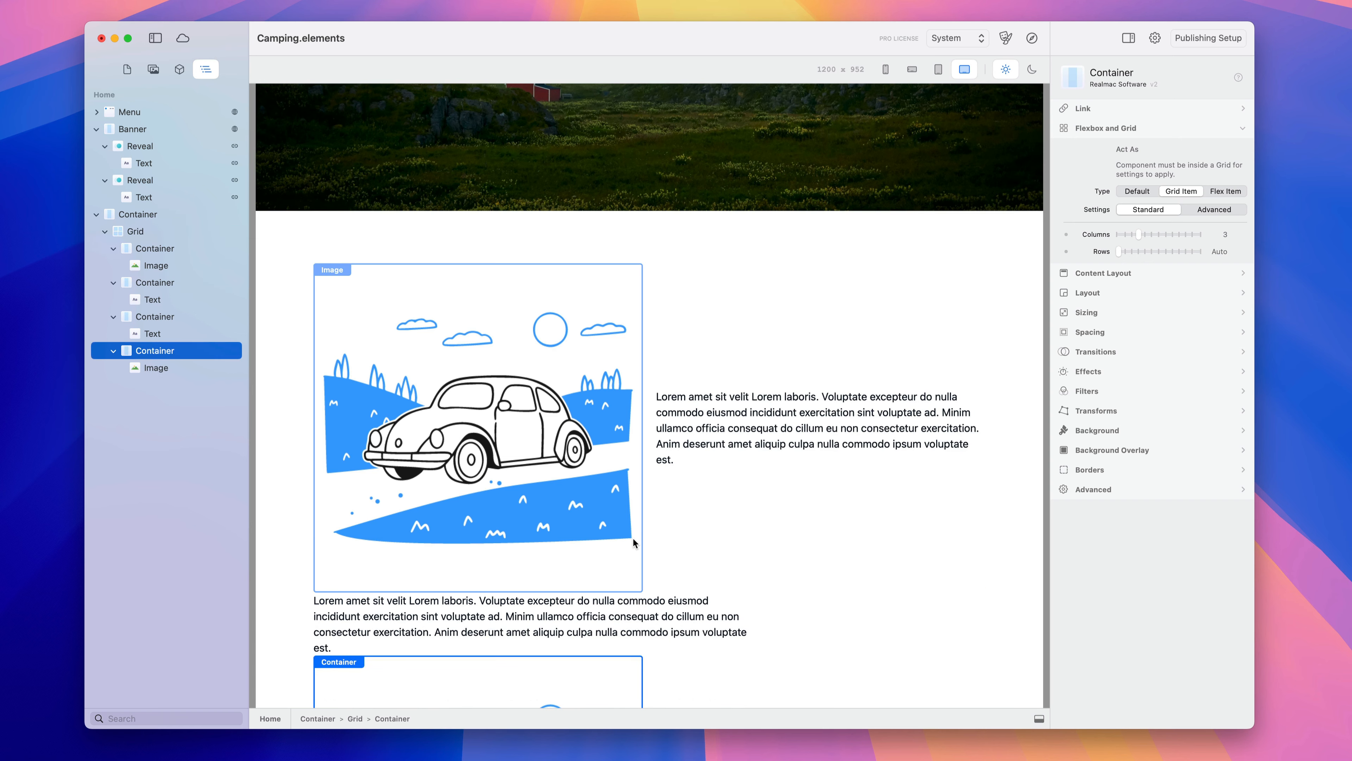
# Make the duplicated image container at the end of the grid span 2 columns.
pyautogui.scroll(-5, 633, 544)
pyautogui.click(1132, 234)
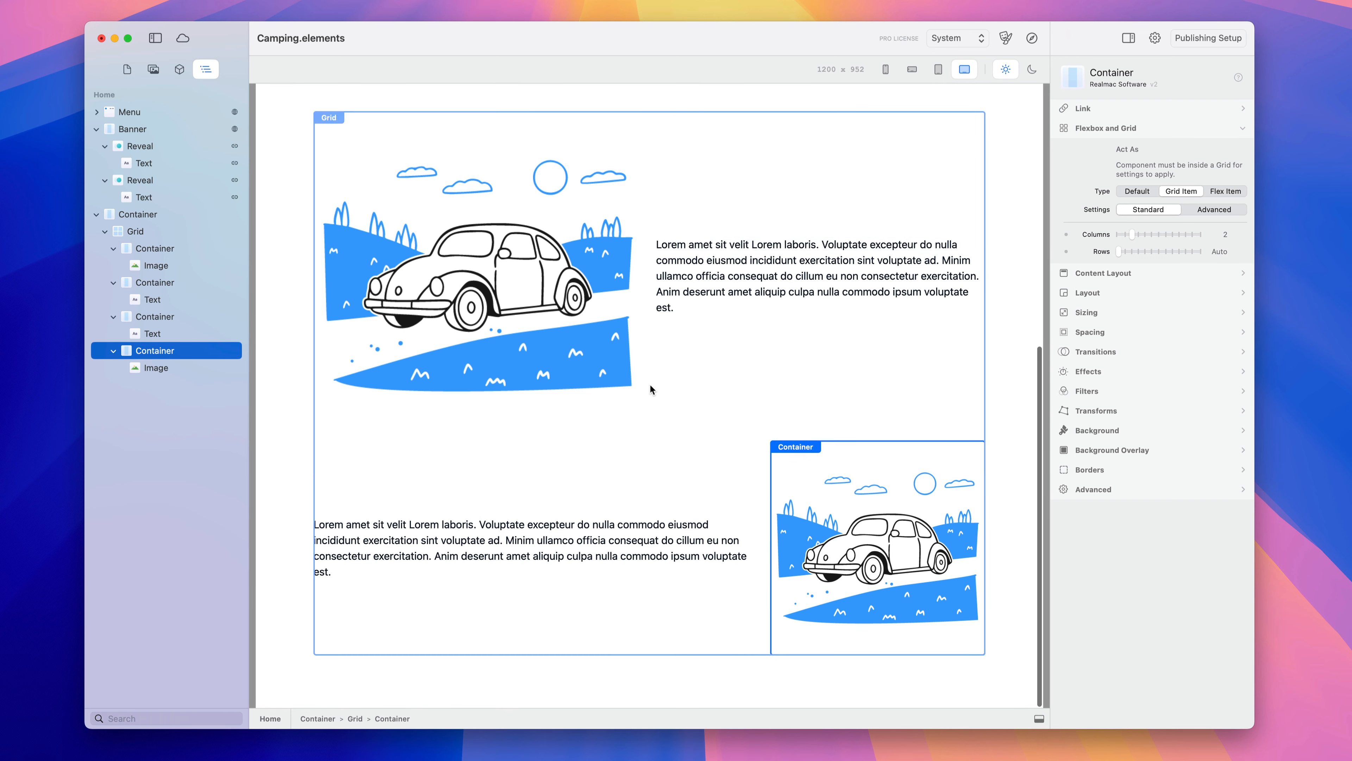
# Examine the grid's two rows of images and text and the outer container around them.
pyautogui.click(659, 329)
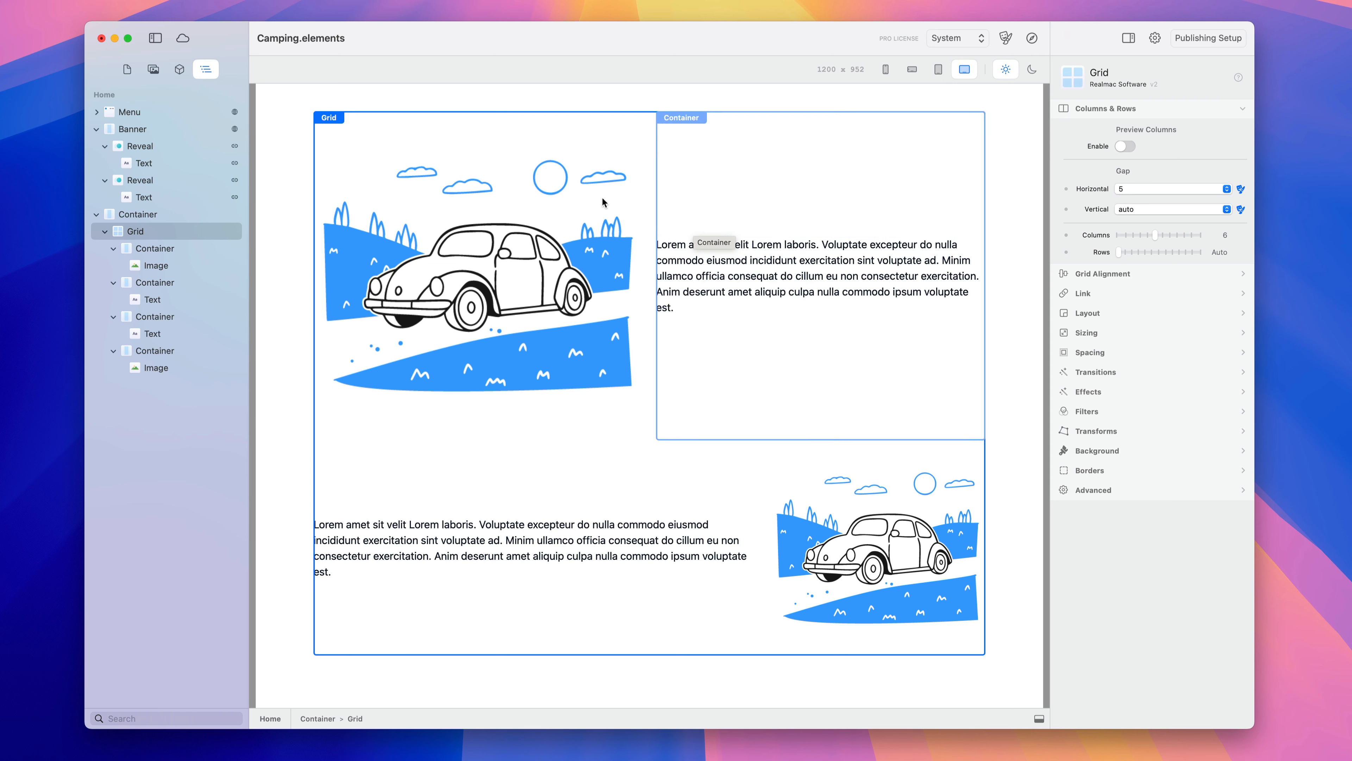
pyautogui.scroll(2, 591, 381)
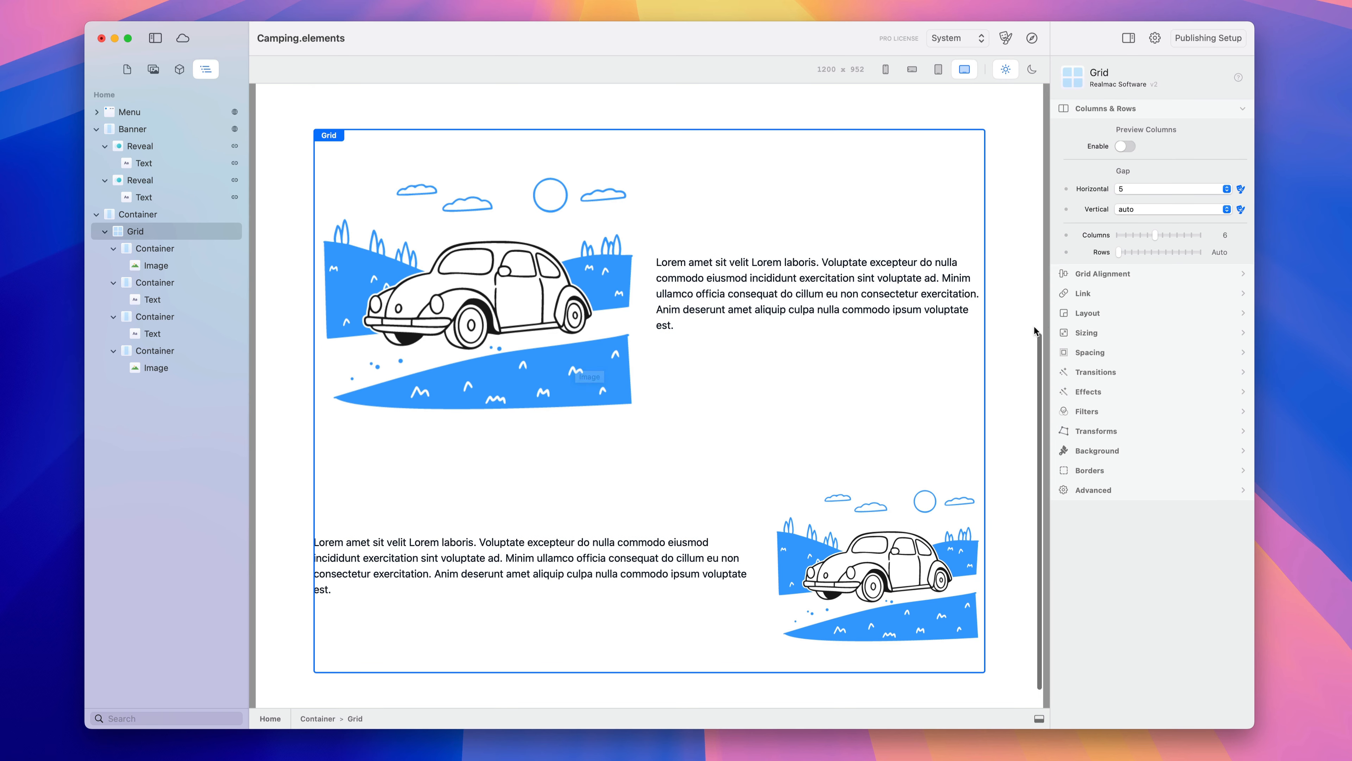
pyautogui.click(993, 334)
pyautogui.scroll(5, 959, 341)
pyautogui.scroll(-5, 949, 345)
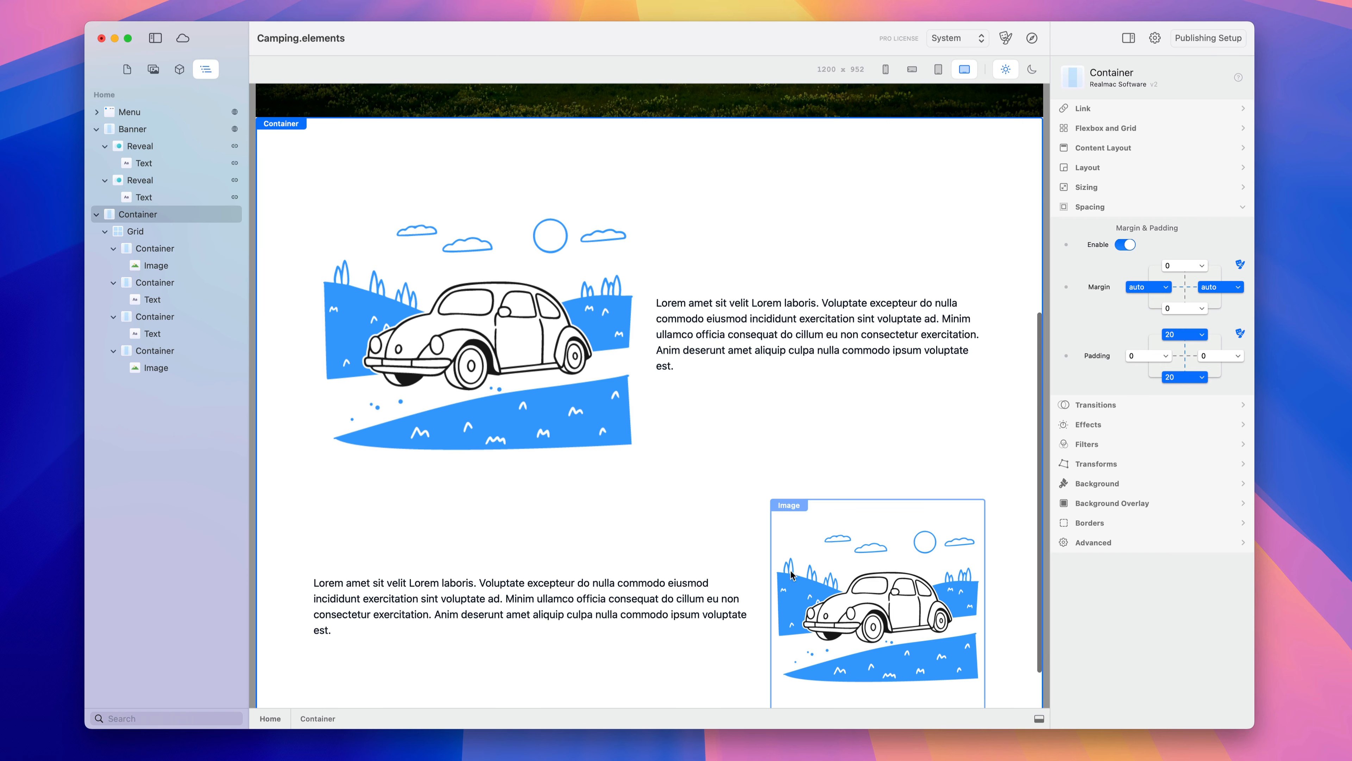
pyautogui.scroll(-4, 997, 464)
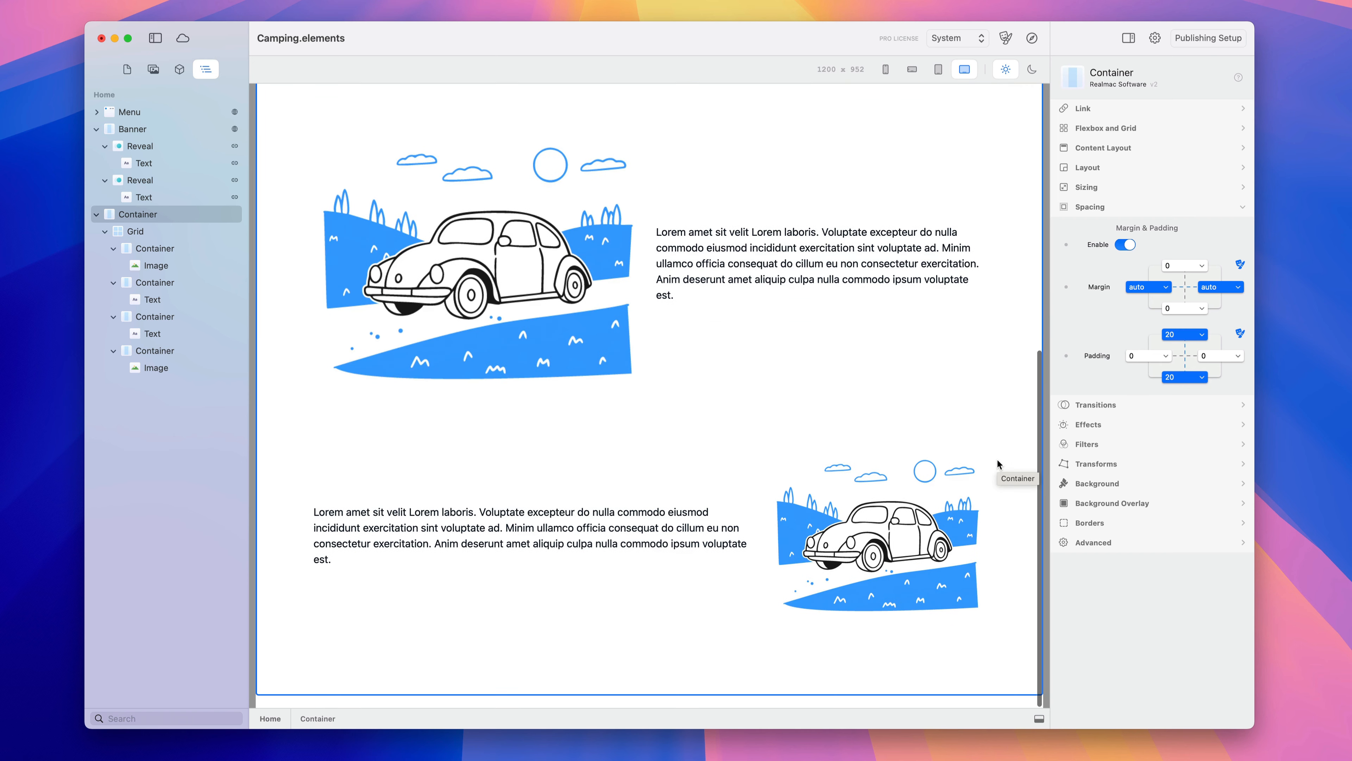
pyautogui.scroll(15, 999, 465)
pyautogui.scroll(-6, 995, 473)
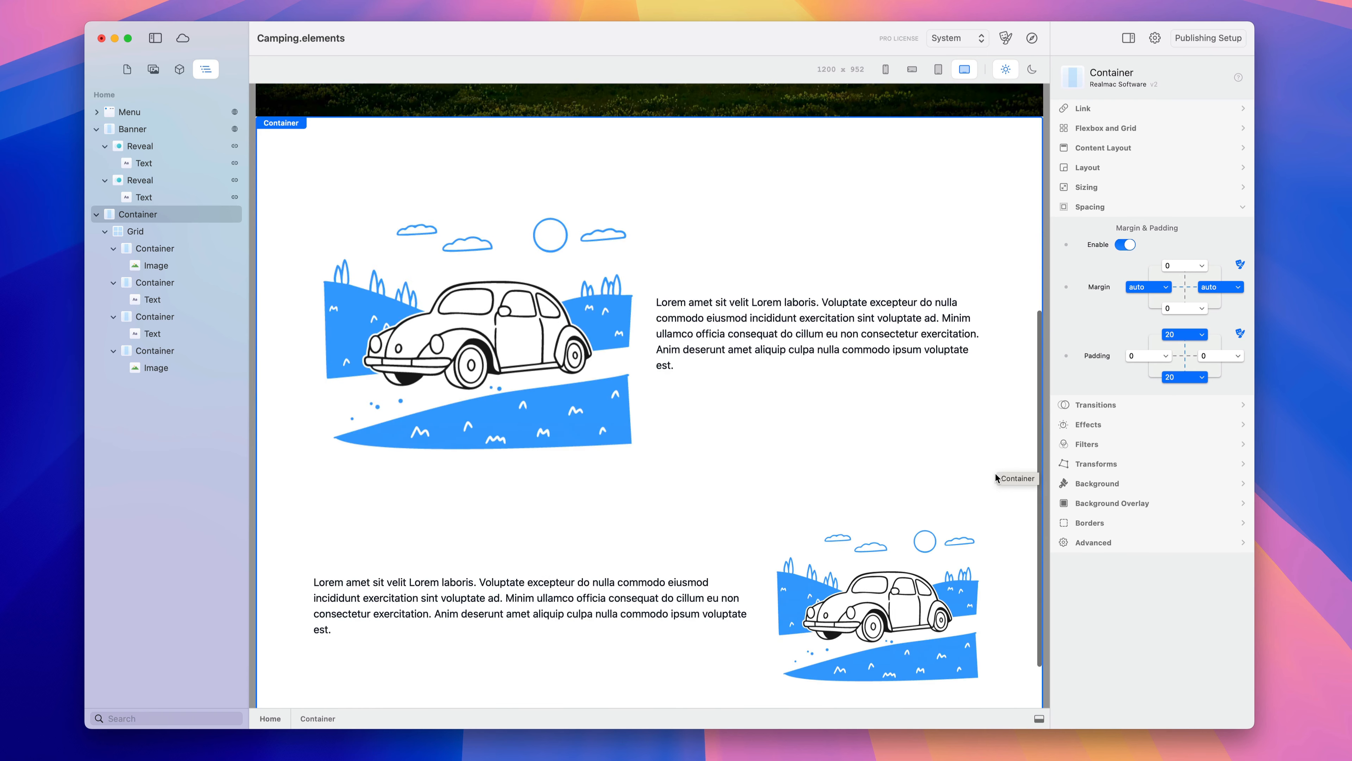